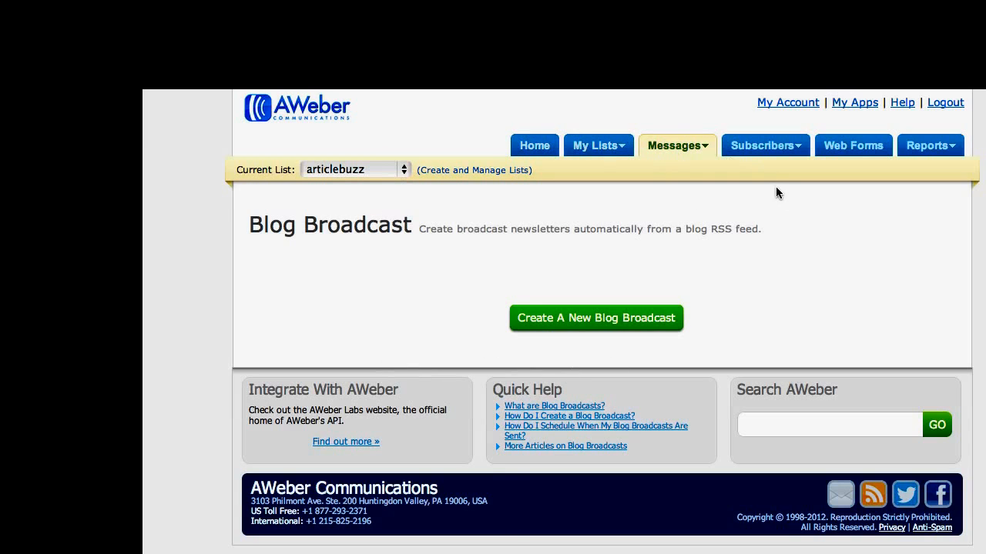
Create a new blog broadcast for the articlebuzz list and enter the blog's FeedBurner address as its RSS feed URL.
click(693, 151)
click(645, 322)
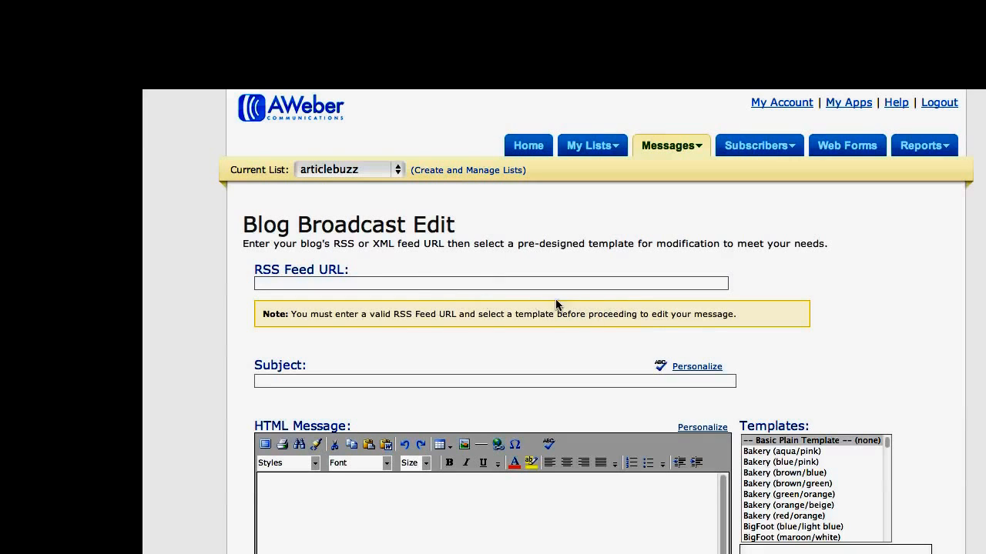
click(402, 283)
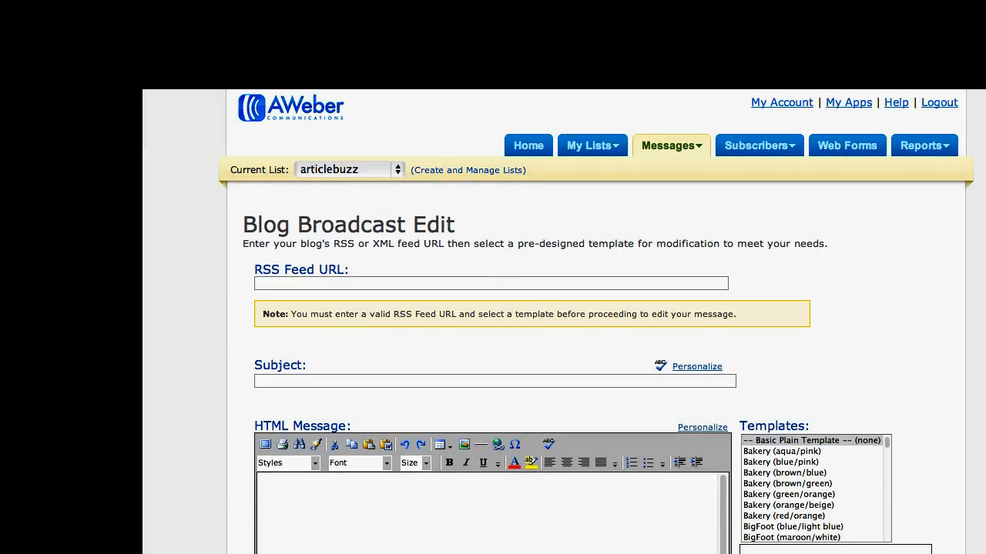
key(ctrl+Tab)
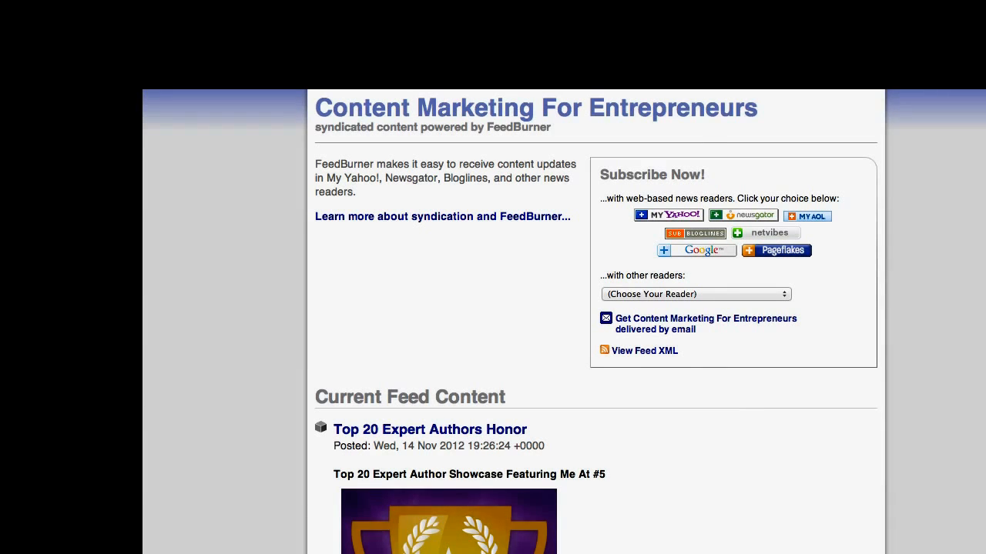
key(ctrl+shift+Tab)
click(328, 282)
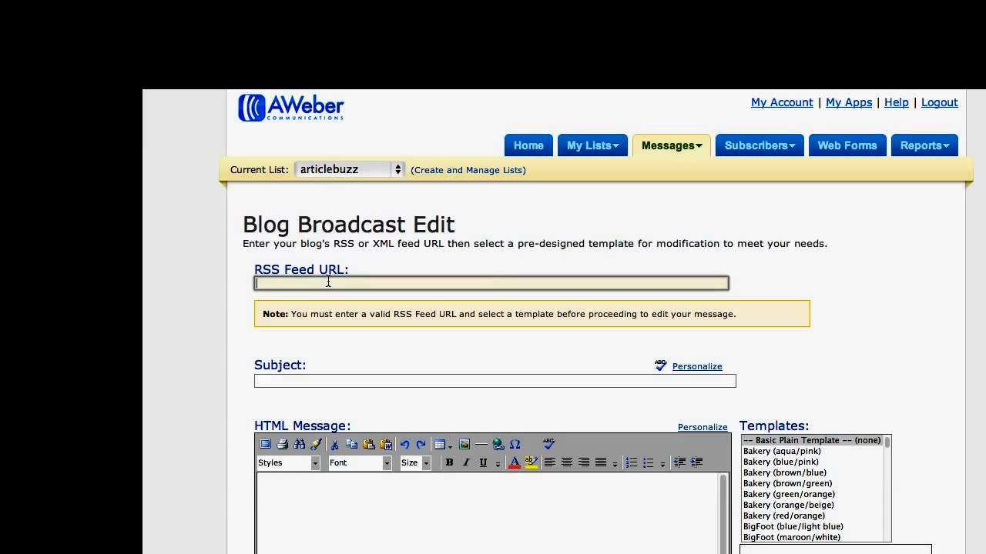
text(http://feeds.feedburner.com/LisaAngelettiesSmallBizBlog)
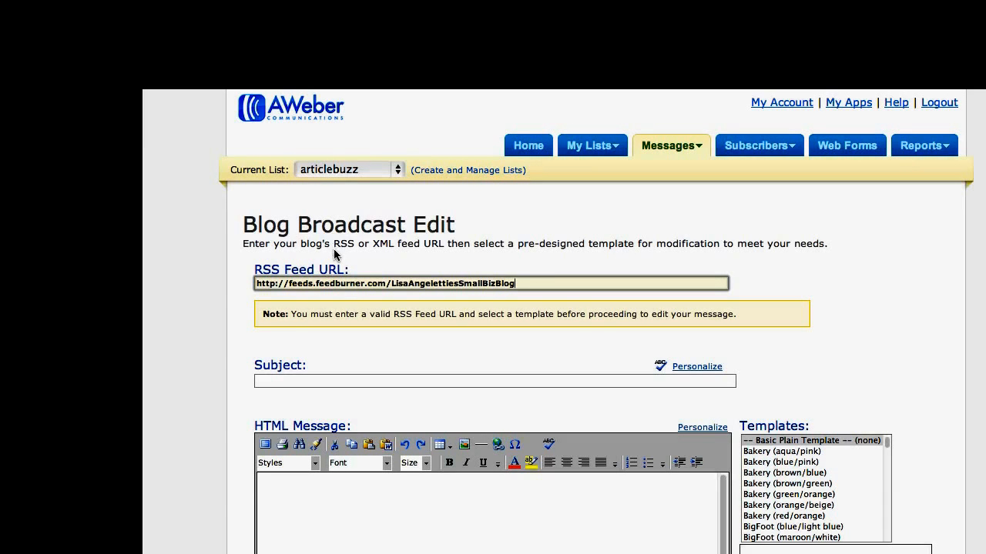
Enter "Content Marketing Weekly Wrap Up" as the subject of the blog broadcast.
click(342, 380)
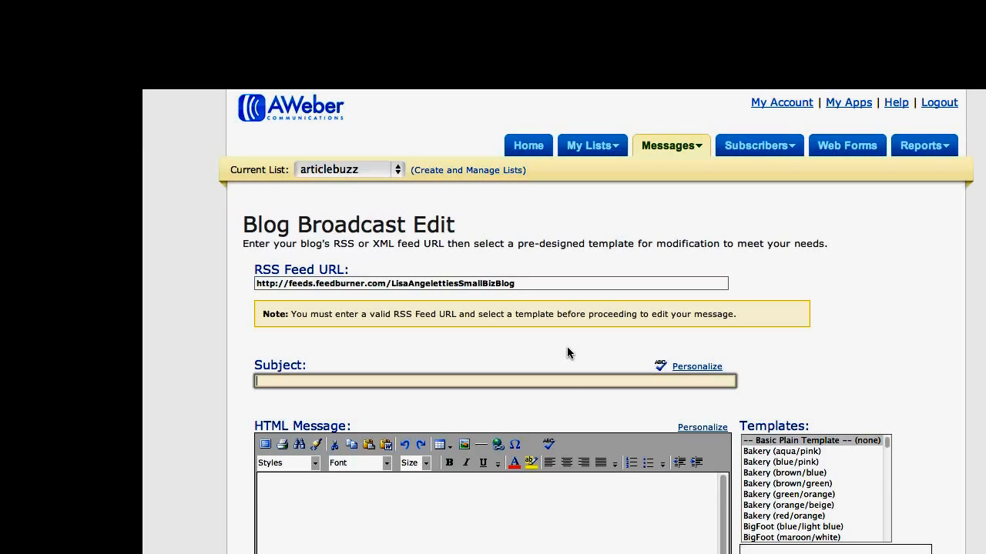
text(Content mark)
key(BackSpace)
key(BackSpace)
key(BackSpace)
key(BackSpace)
text(Marketing )
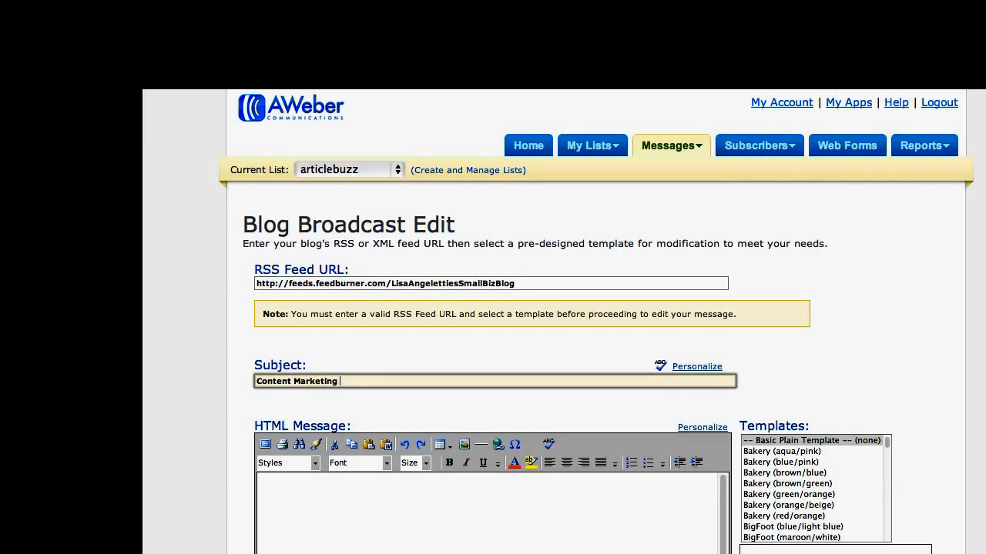
text(Weekly Wrap Up)
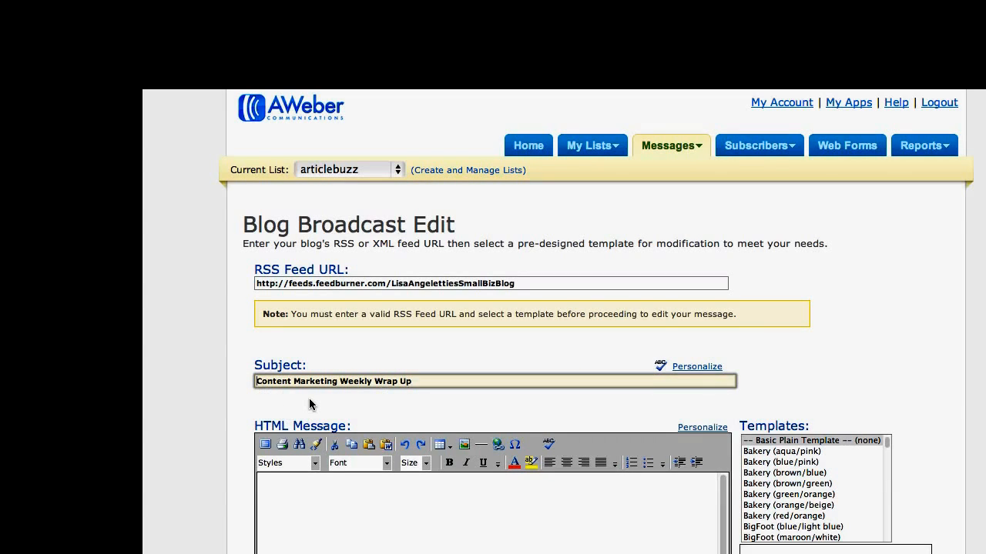
Add the sender's full name in square brackets in front of the subject text.
text([Li)
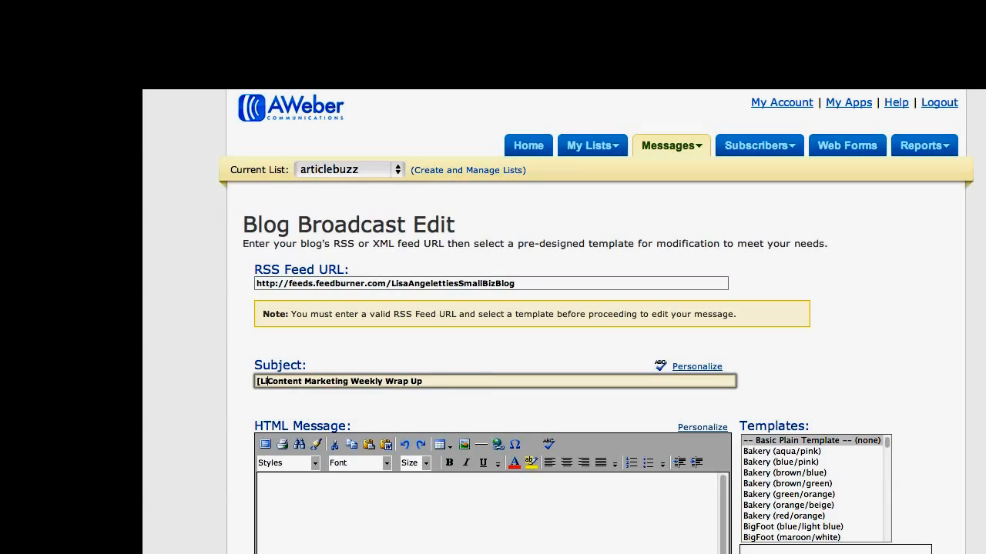
text(sa)
key(BackSpace)
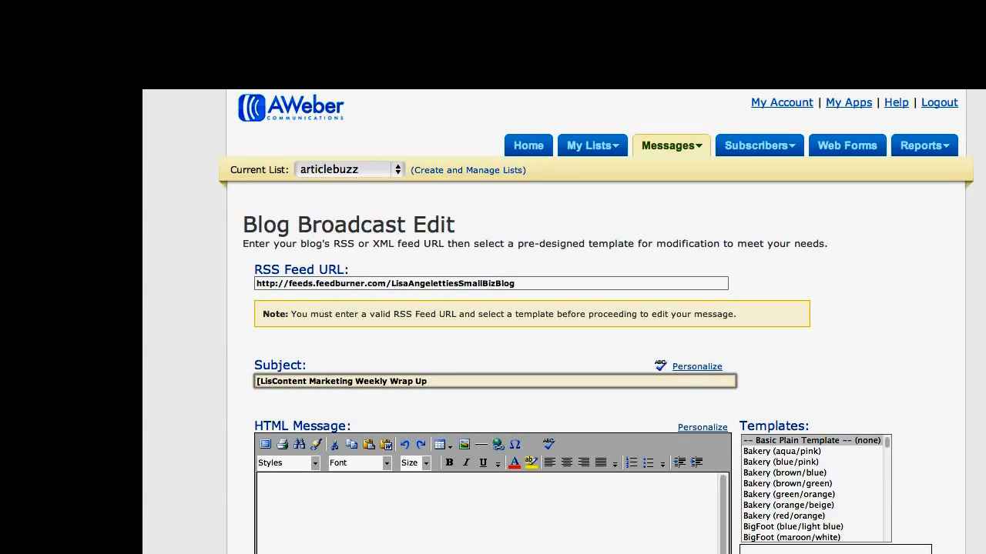
text(a Angeletti)
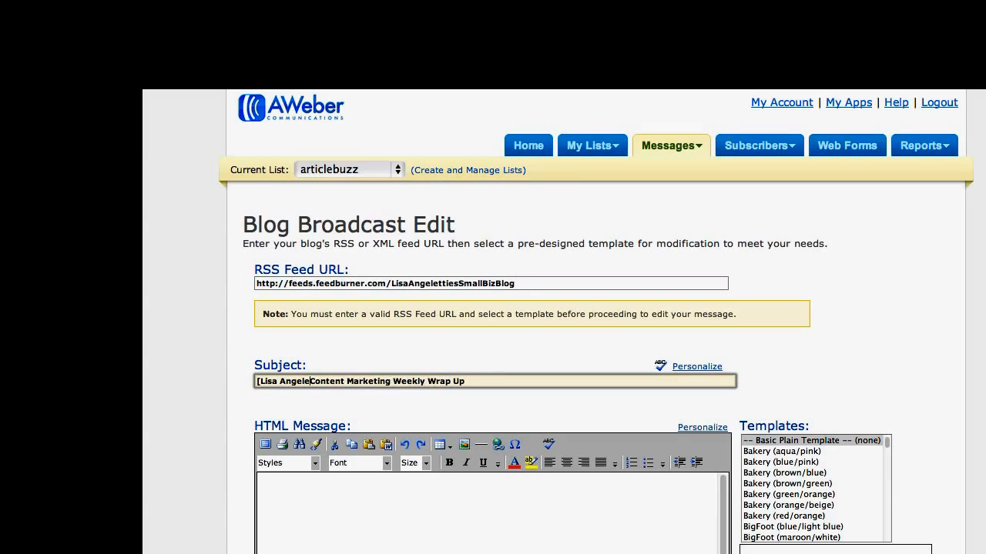
text(e])
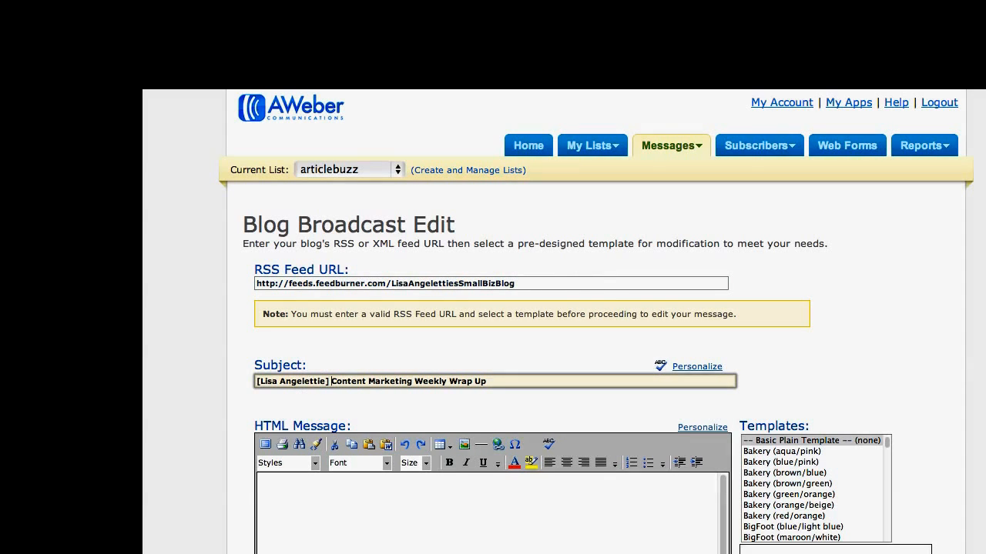
Preview various designed message templates, including Bakery, Clean, Corp, Document, Groove and Stucco color variants.
scroll(493, 323, down, 3)
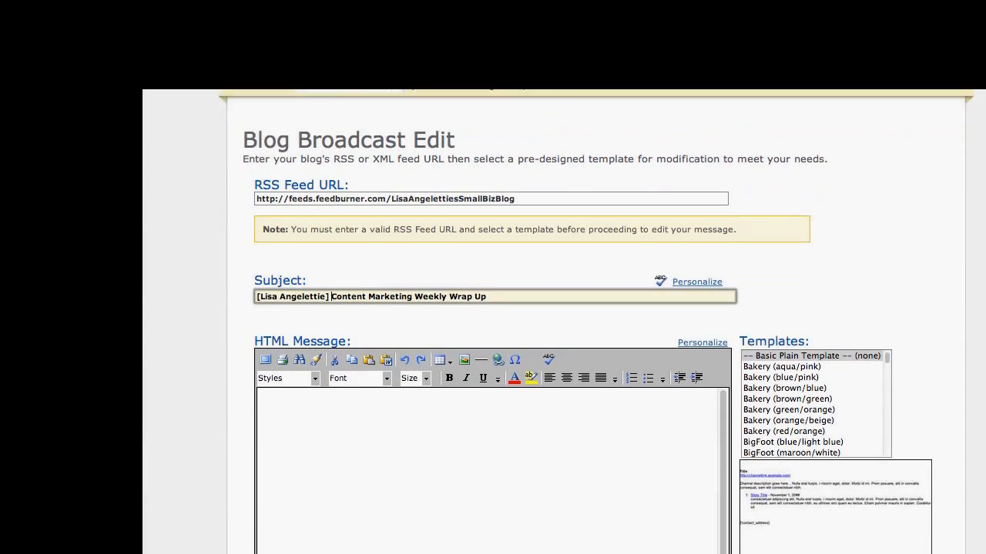
scroll(493, 323, down, 5)
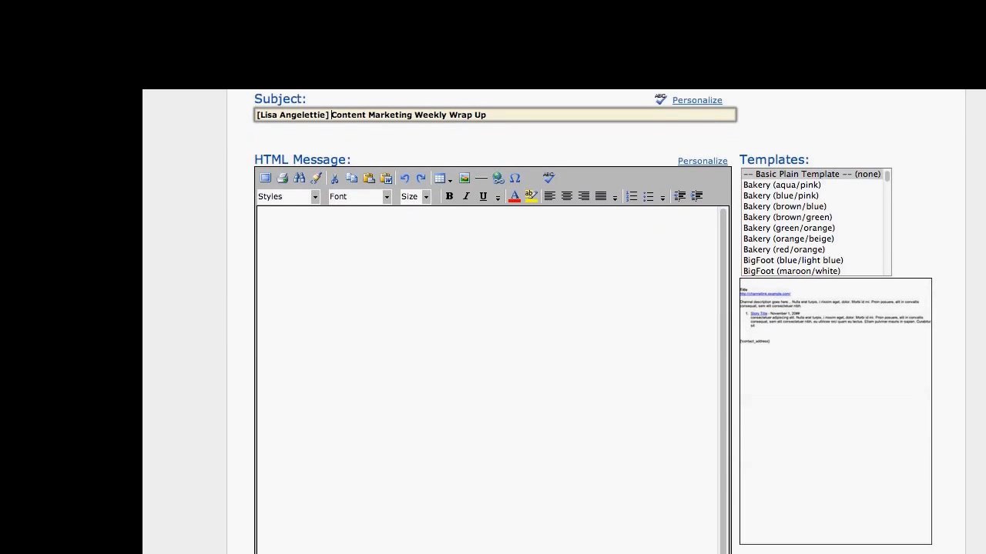
scroll(493, 324, down, 1)
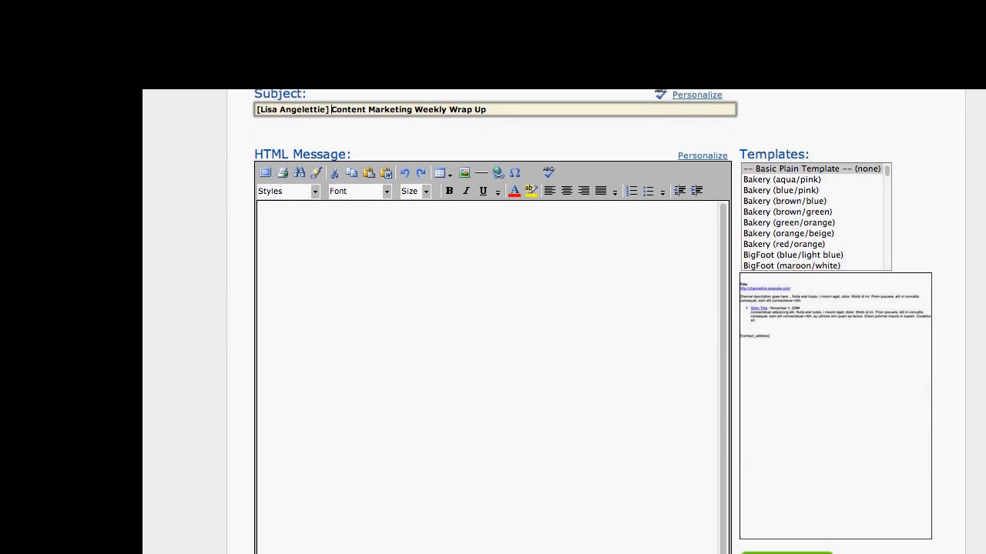
click(781, 180)
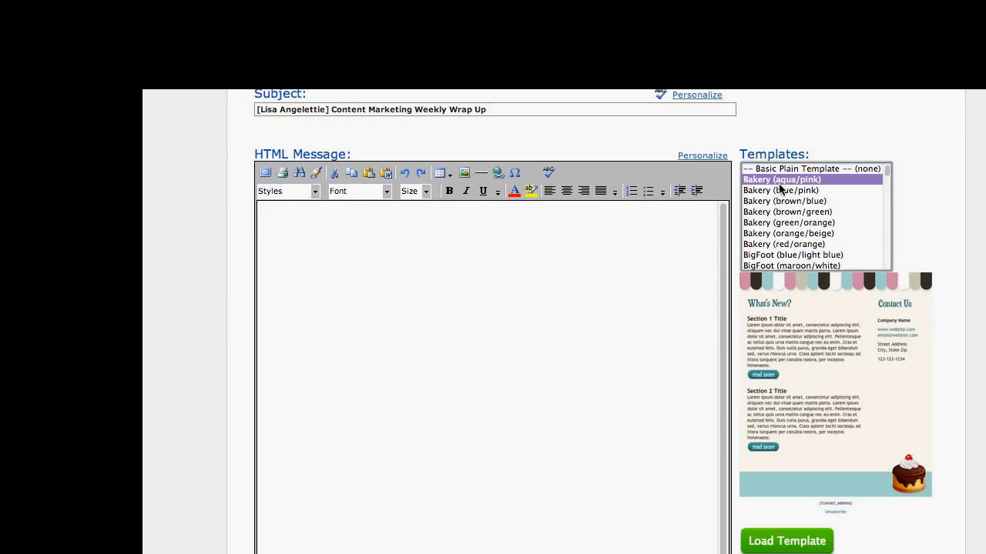
click(781, 202)
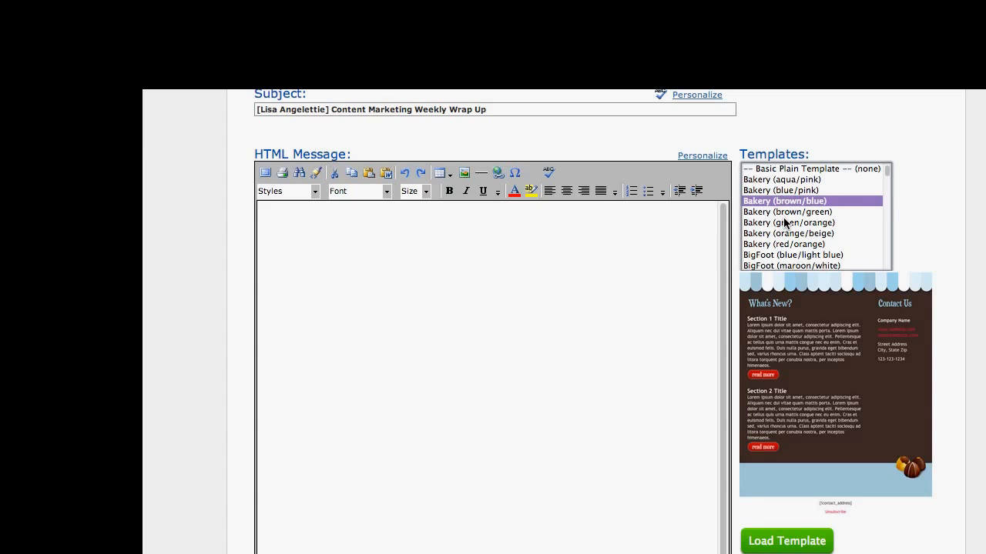
click(818, 224)
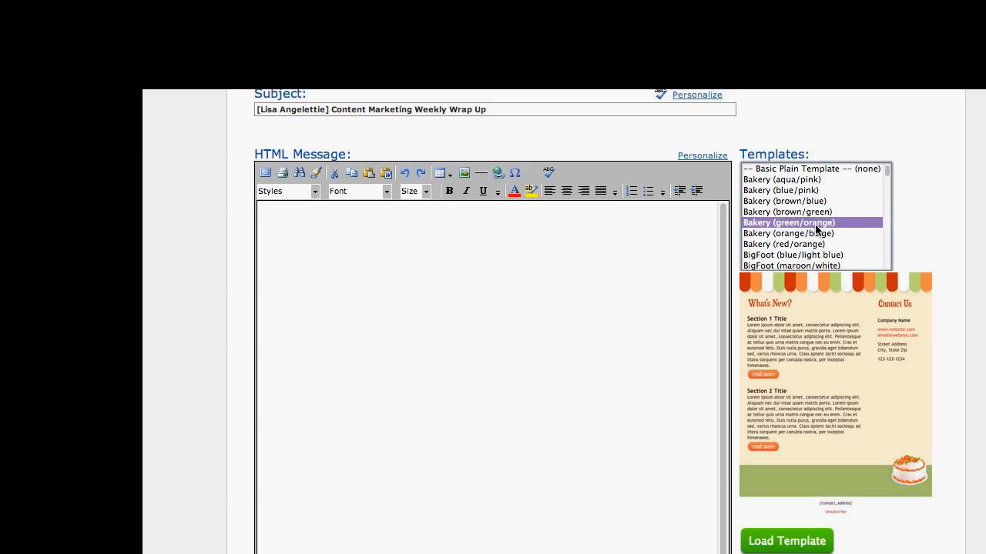
click(814, 243)
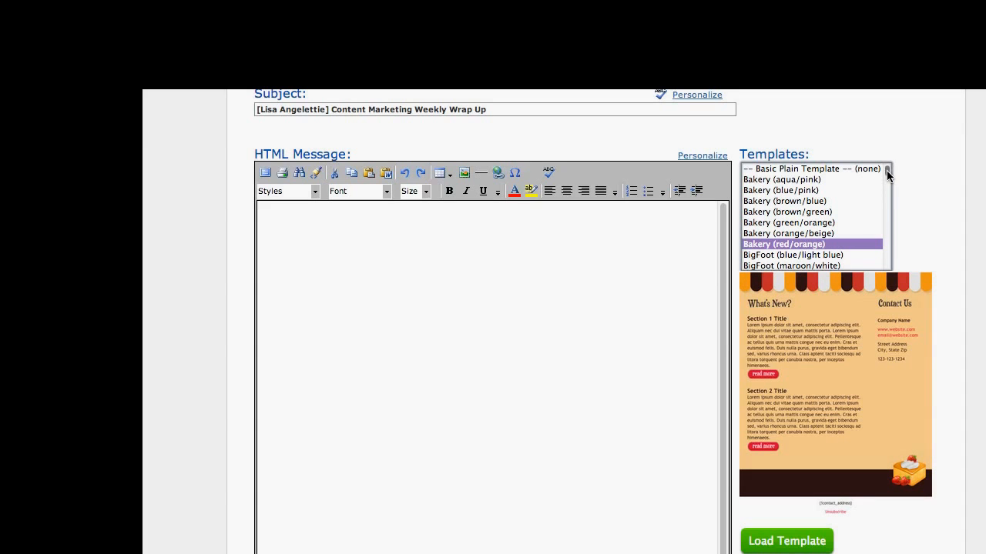
drag(886, 175, 885, 184)
click(780, 178)
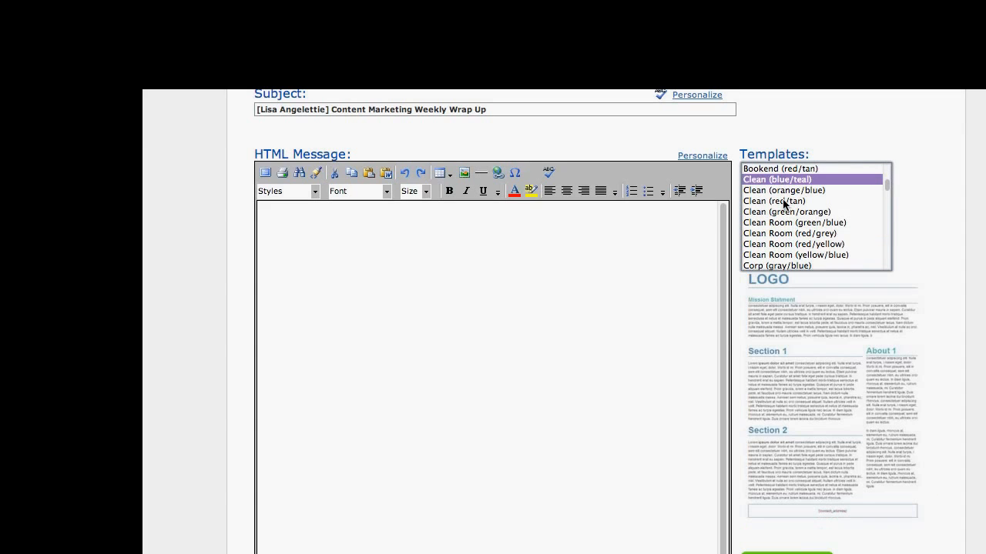
click(787, 234)
drag(885, 186, 884, 199)
click(801, 190)
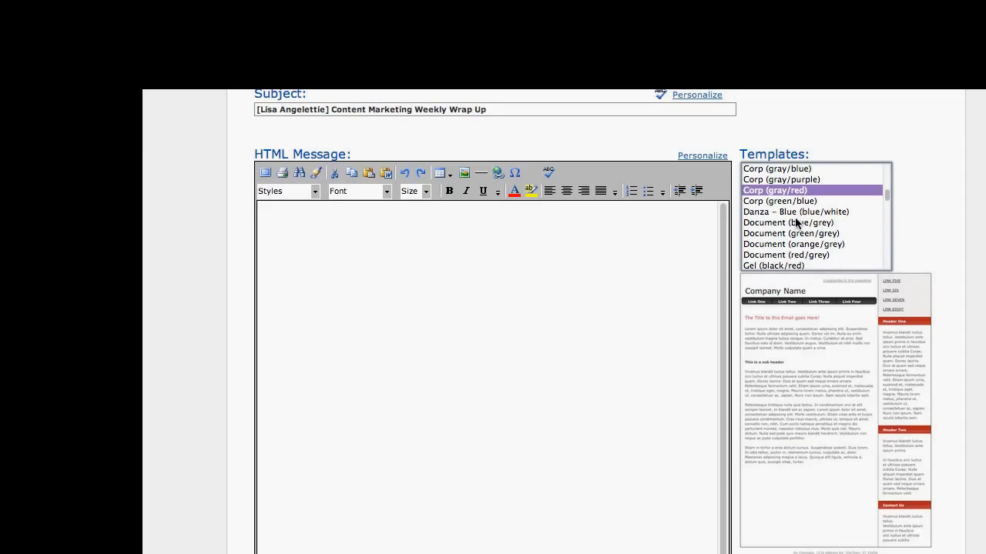
click(797, 223)
click(800, 244)
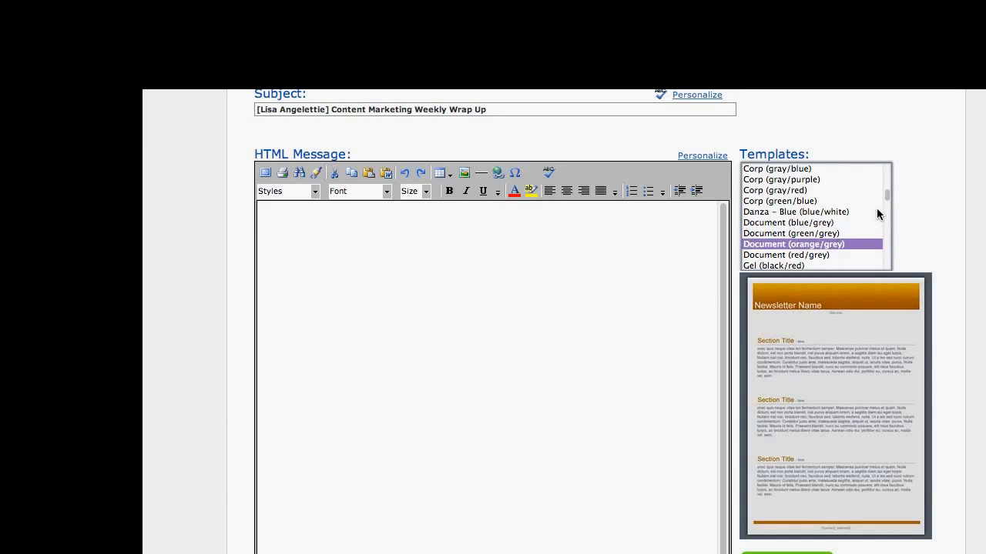
drag(886, 197, 883, 209)
click(779, 201)
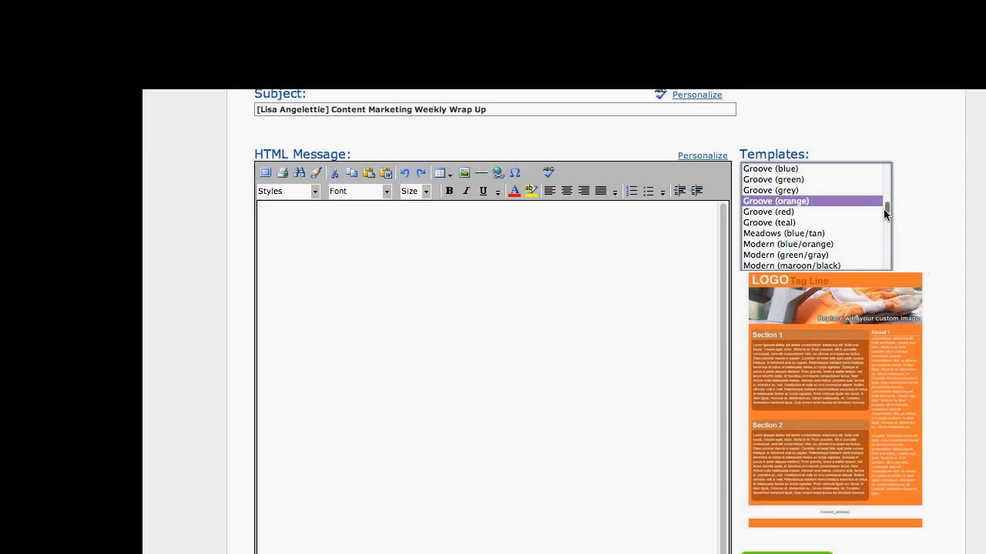
drag(884, 209, 887, 250)
click(790, 181)
click(809, 222)
click(807, 244)
click(801, 222)
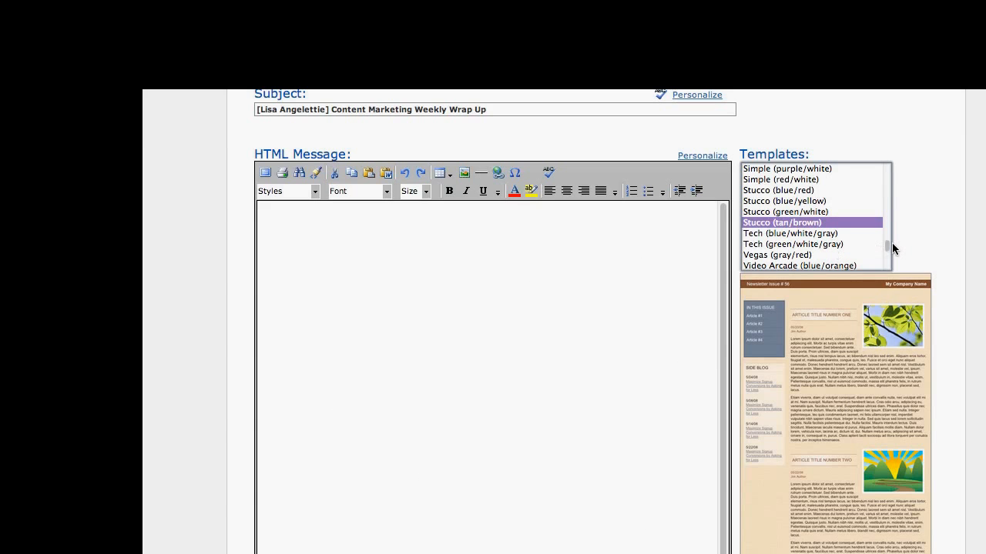
Load the Basic Plain Template into the HTML message, accepting the loss of unsaved changes.
drag(886, 246, 888, 171)
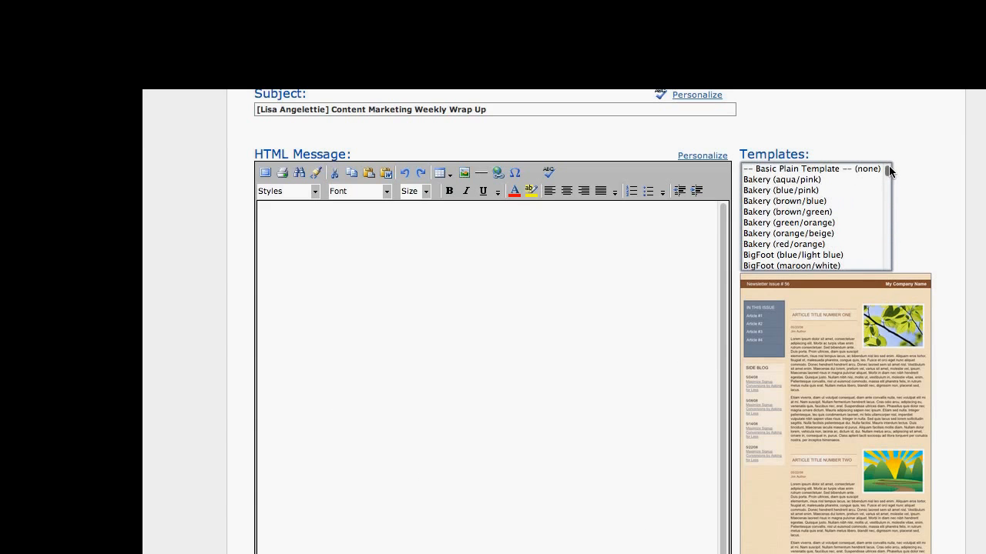
click(793, 169)
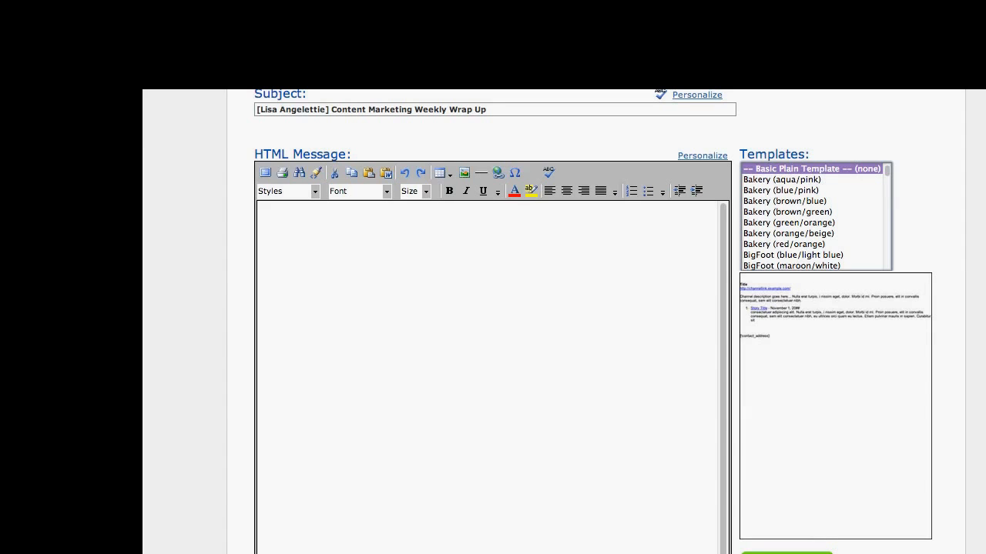
click(786, 553)
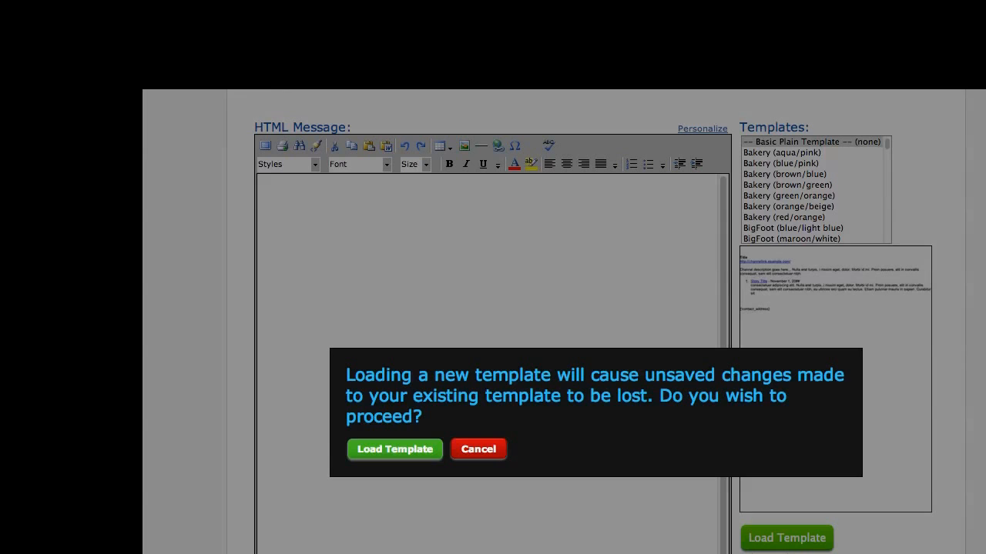
click(414, 449)
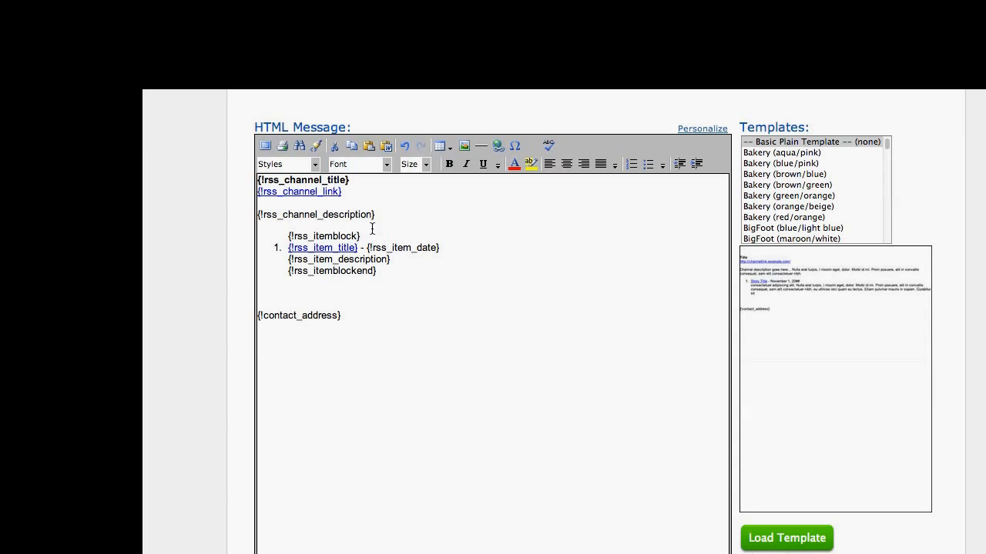
Add an empty line above the RSS channel title in the HTML message and insert the brown header banner image there.
scroll(493, 324, up, 5)
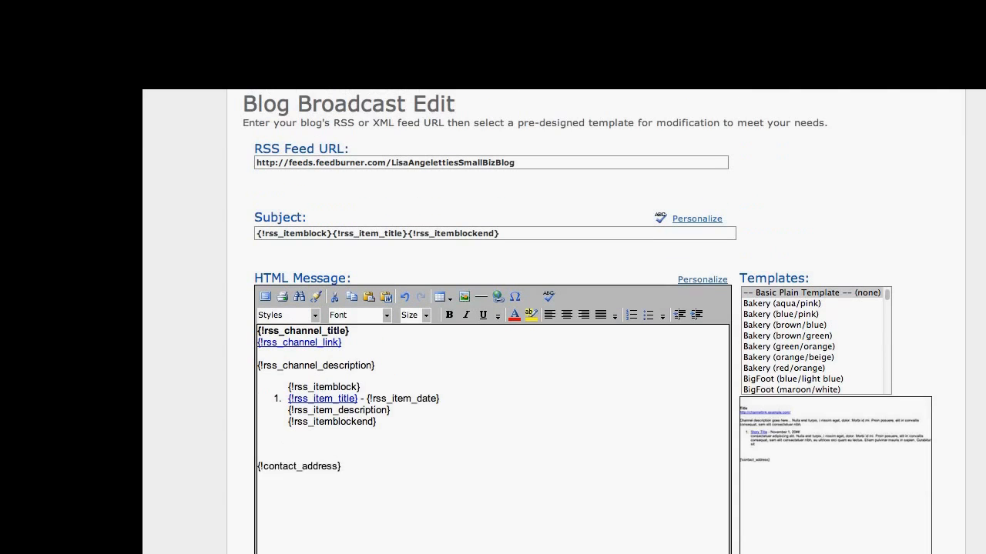
scroll(493, 323, down, 2)
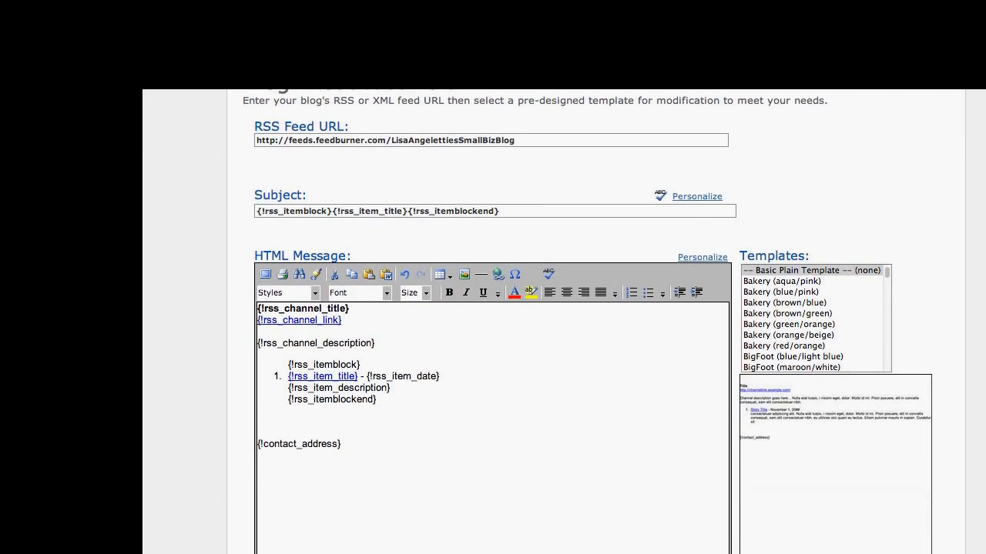
scroll(493, 323, down, 1)
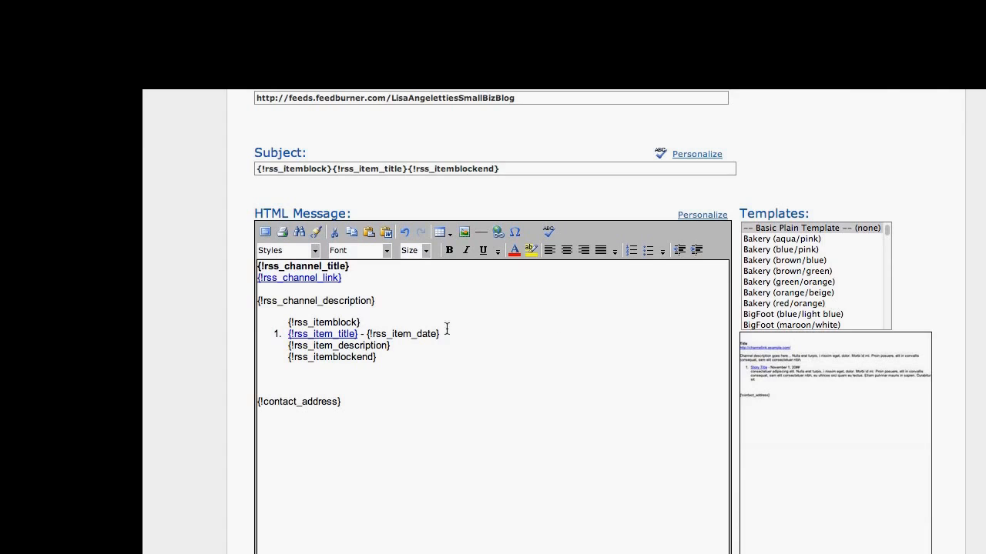
click(258, 270)
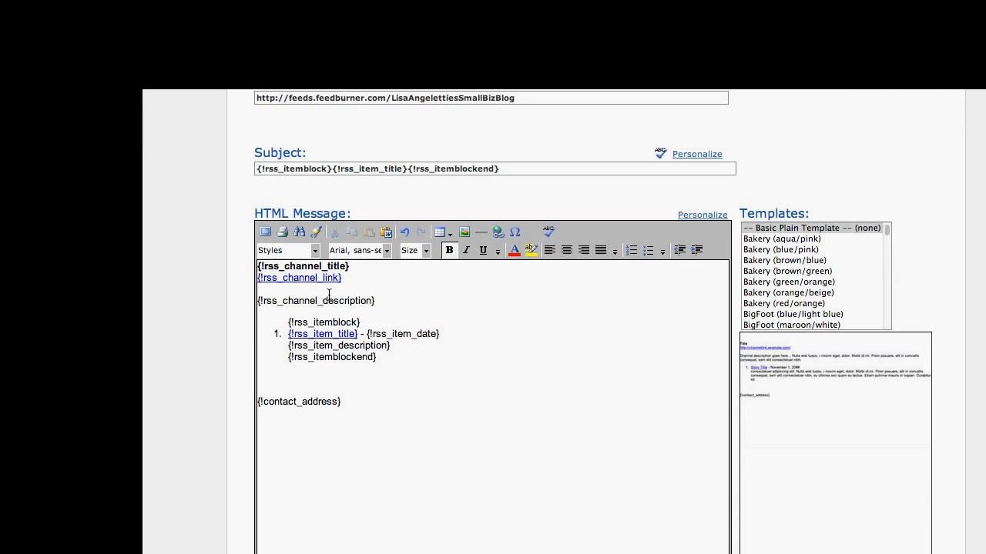
key(Return)
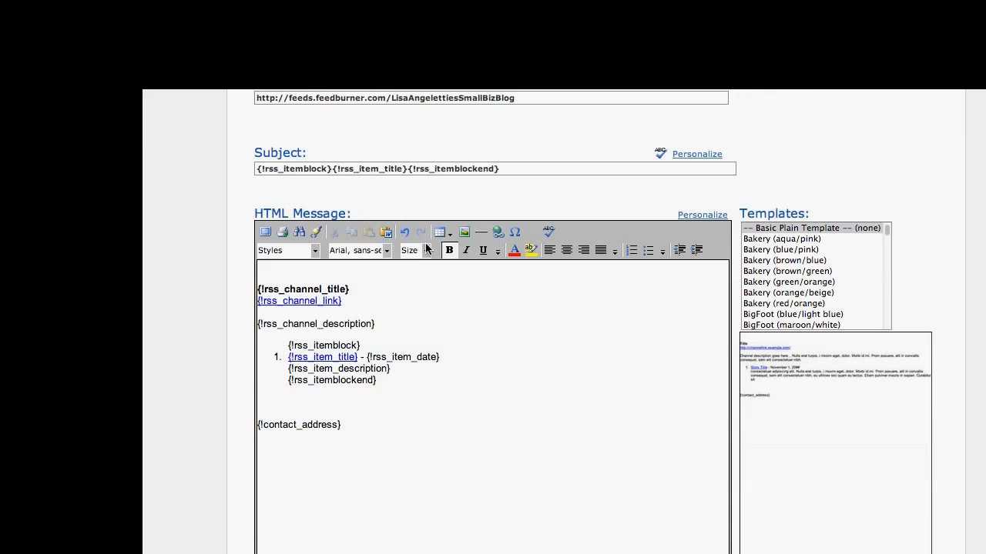
click(464, 232)
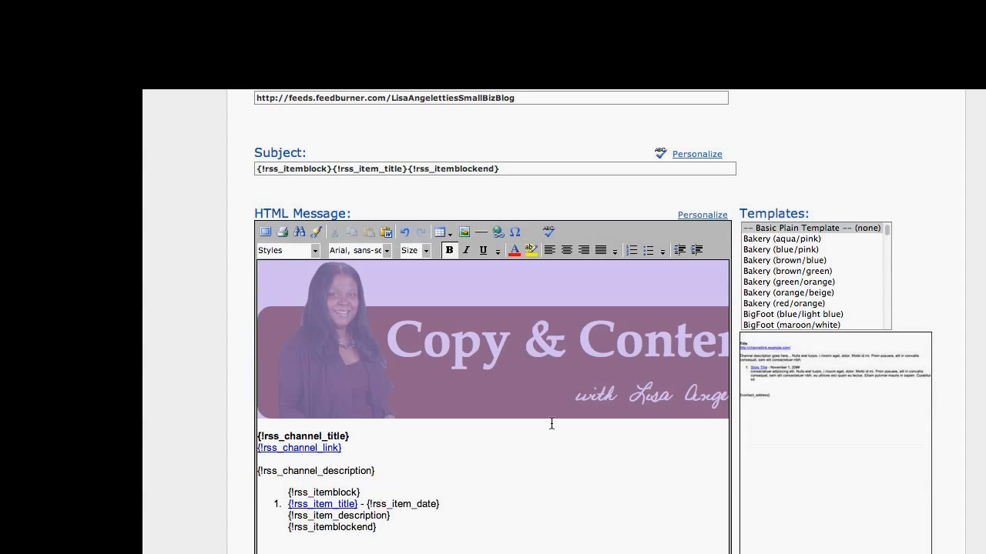
click(523, 439)
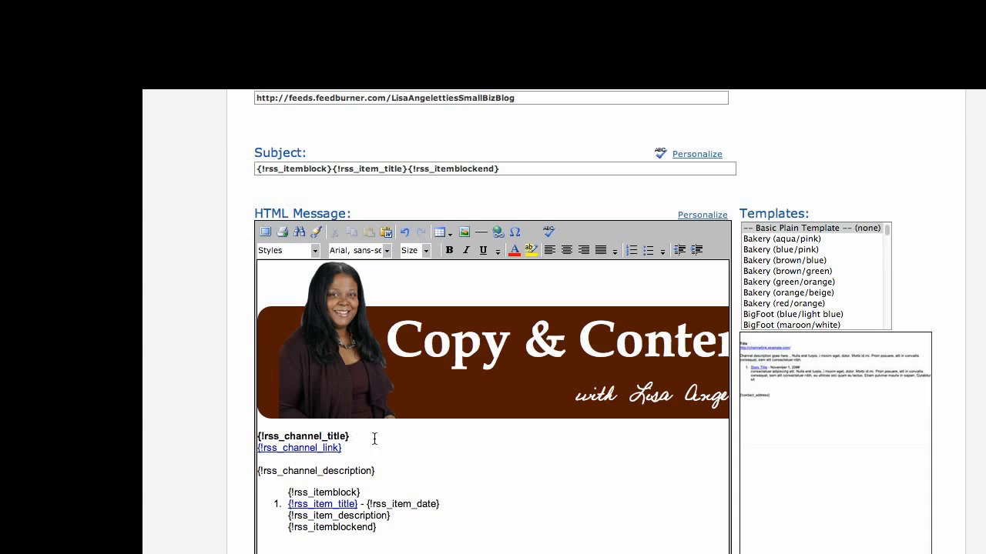
Replace the RSS channel title in the HTML message with the sender's first name in possessive form followed by "Copy & Content Weekly Wrap Up".
drag(353, 437, 257, 436)
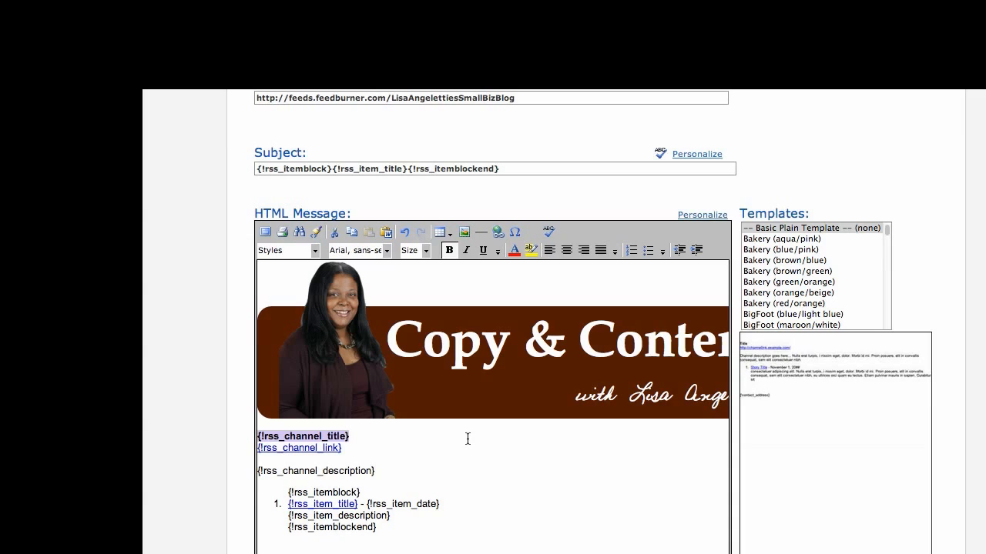
text(Content)
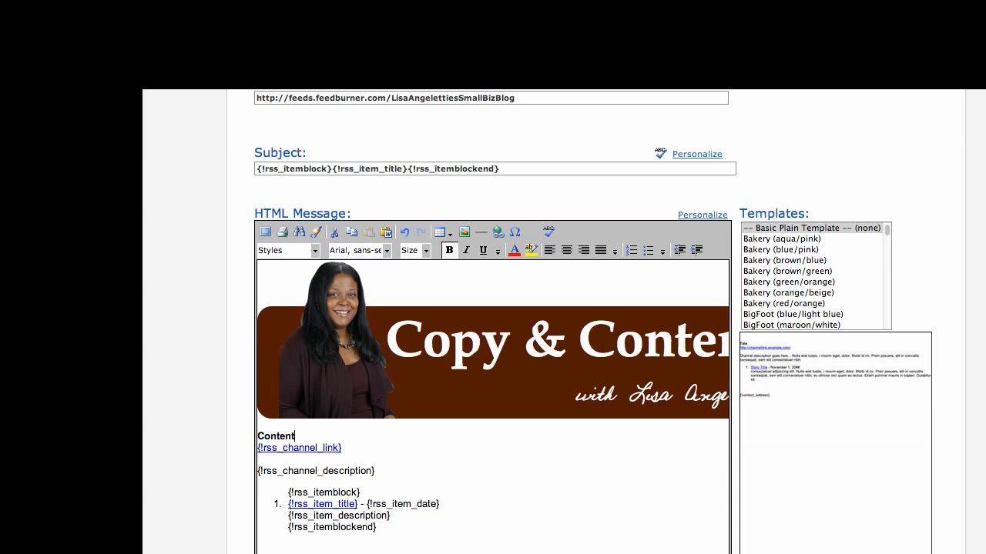
key(BackSpace)
key(BackSpace)
key(BackSpace)
key(BackSpace)
key(BackSpace)
key(BackSpace)
key(BackSpace)
text(Lisa's )
text(Conten)
key(BackSpace)
key(BackSpace)
key(BackSpace)
key(BackSpace)
text(py & Content W)
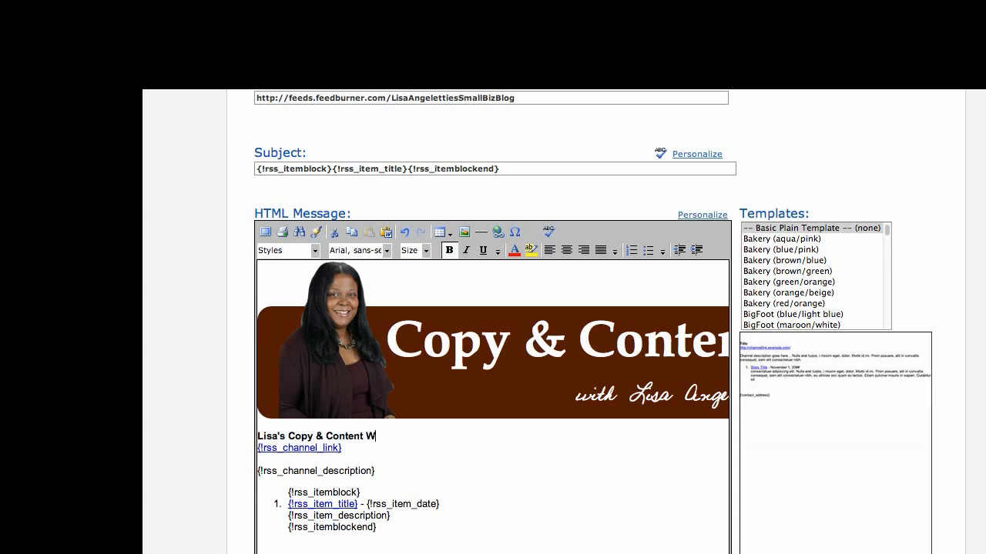
text(eekly Wrap Up)
Replace the entire subject with the sender's first name in possessive form followed by "Copy & Content Weekly Wrap Up".
scroll(596, 322, up, 3)
scroll(596, 321, down, 3)
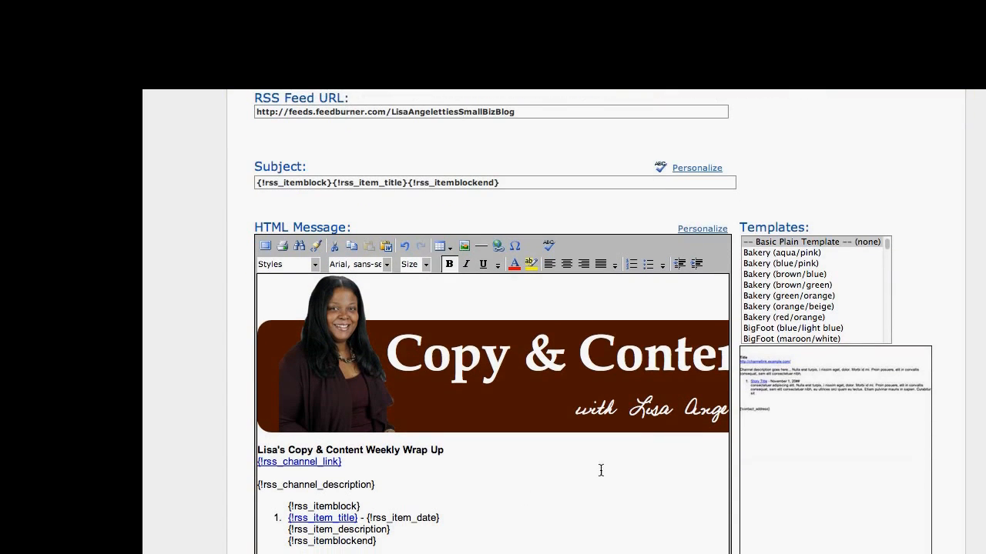
click(296, 183)
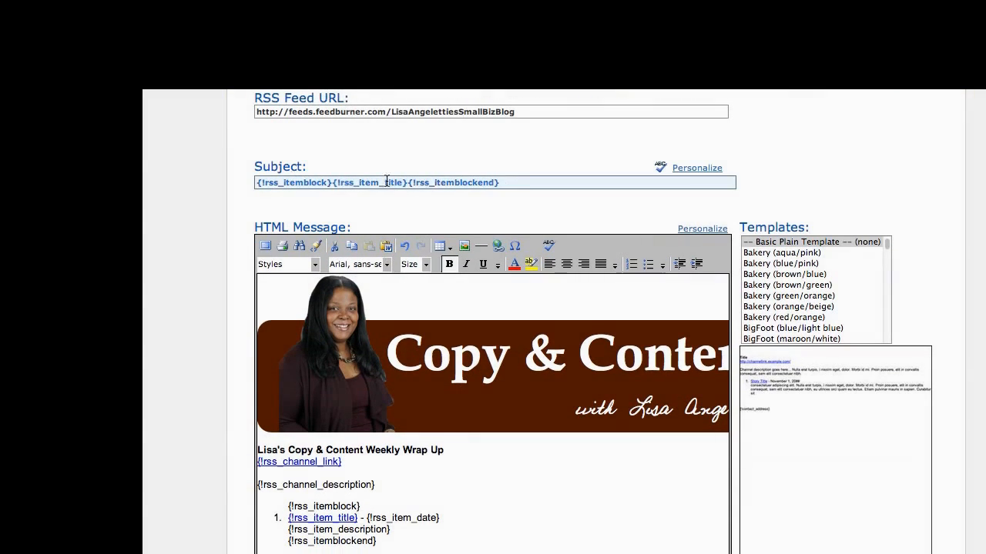
drag(297, 187, 250, 184)
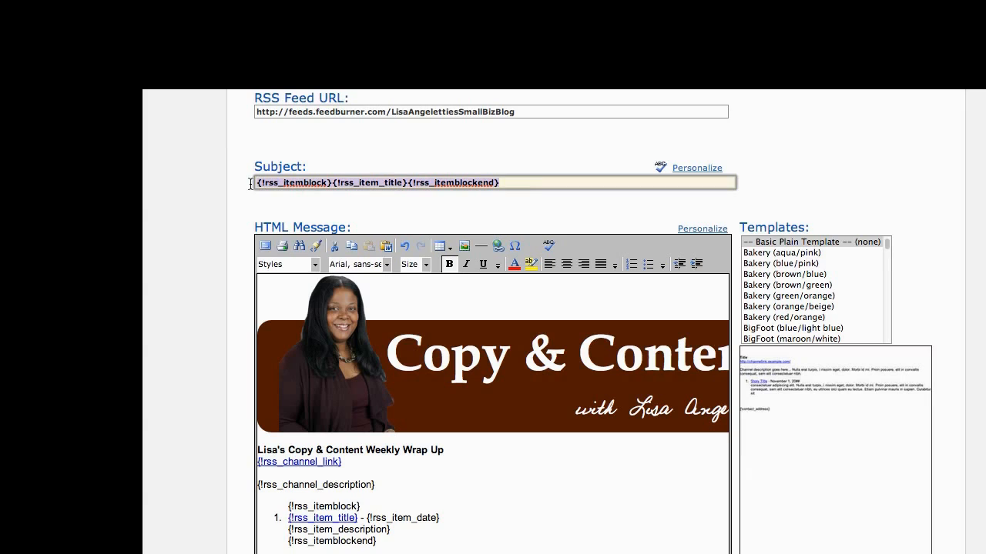
text(Lisa's )
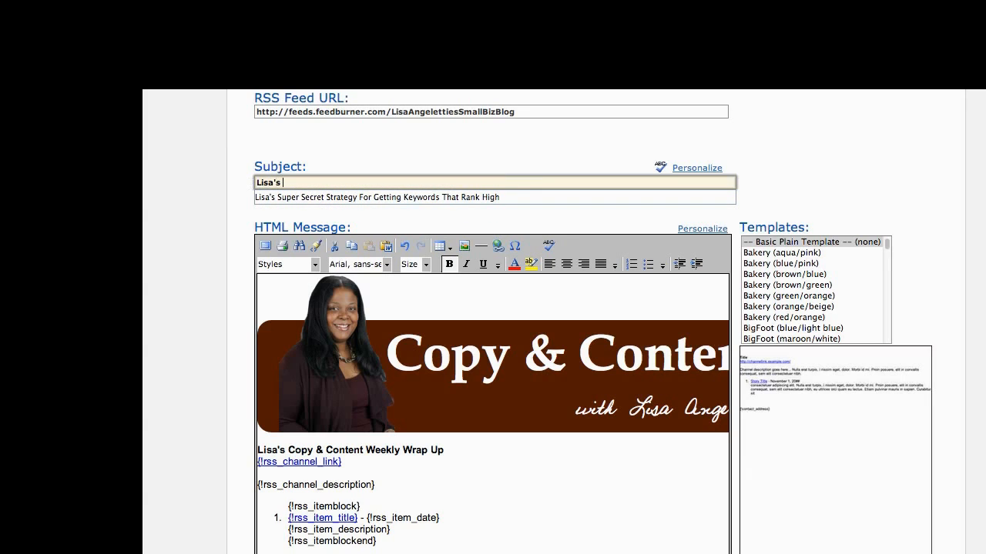
text(Copy )
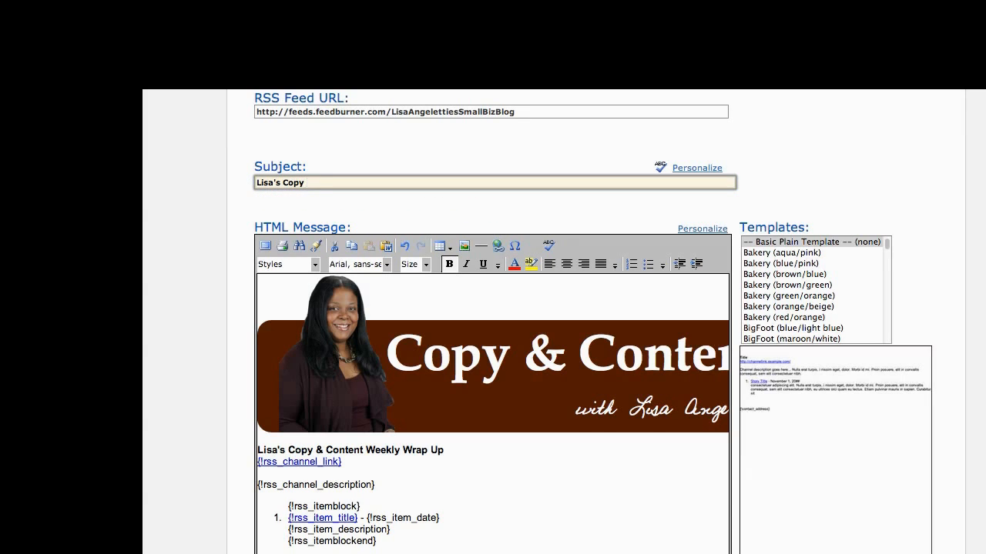
text(& Content)
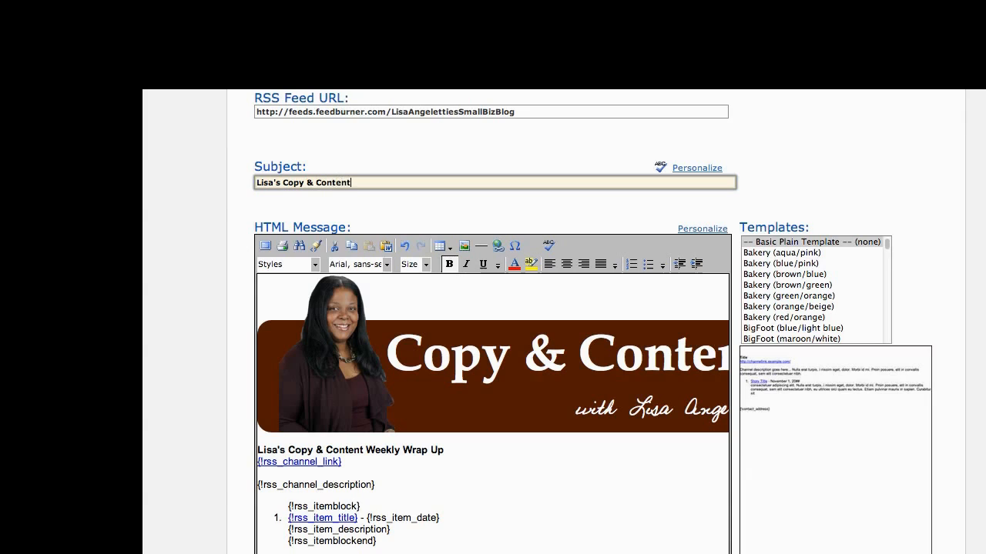
text( Weekly Wr)
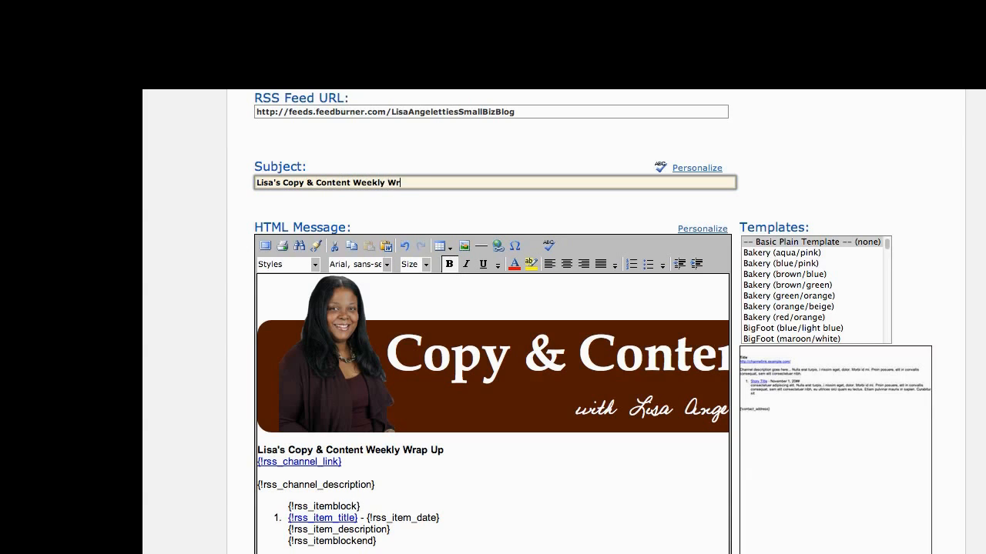
text(ap Up)
Expand the name at the start of the subject to the sender's full name in possessive form.
click(278, 183)
key(BackSpace)
key(BackSpace)
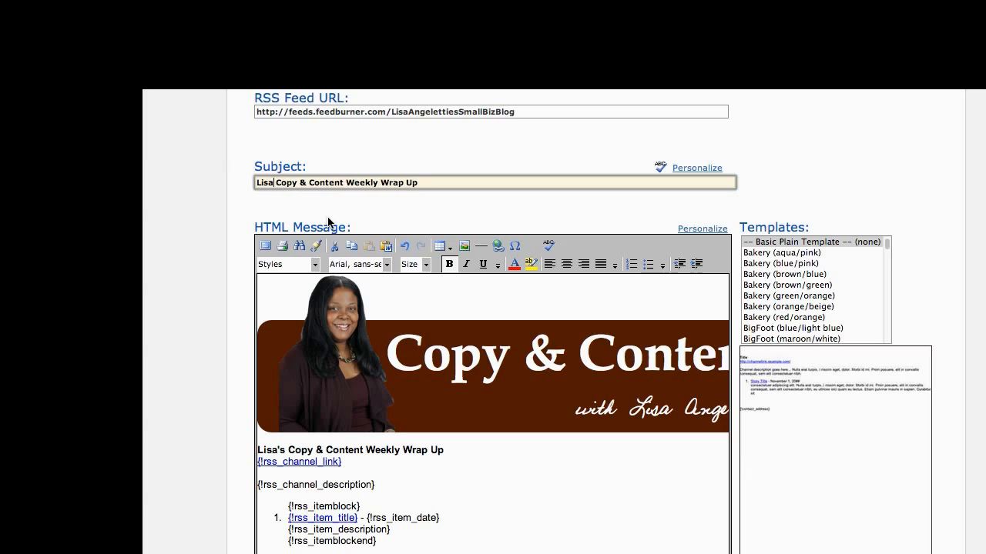
text(Angelettie's)
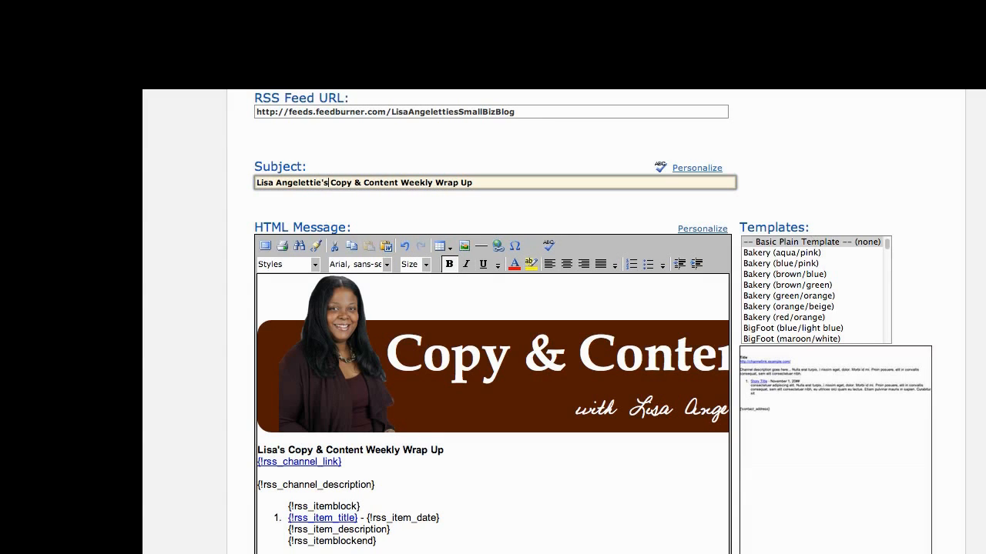
Format the "Copy & Content Weekly Wrap Up" title line in the HTML message as Heading 2.
scroll(493, 347, down, 5)
click(445, 262)
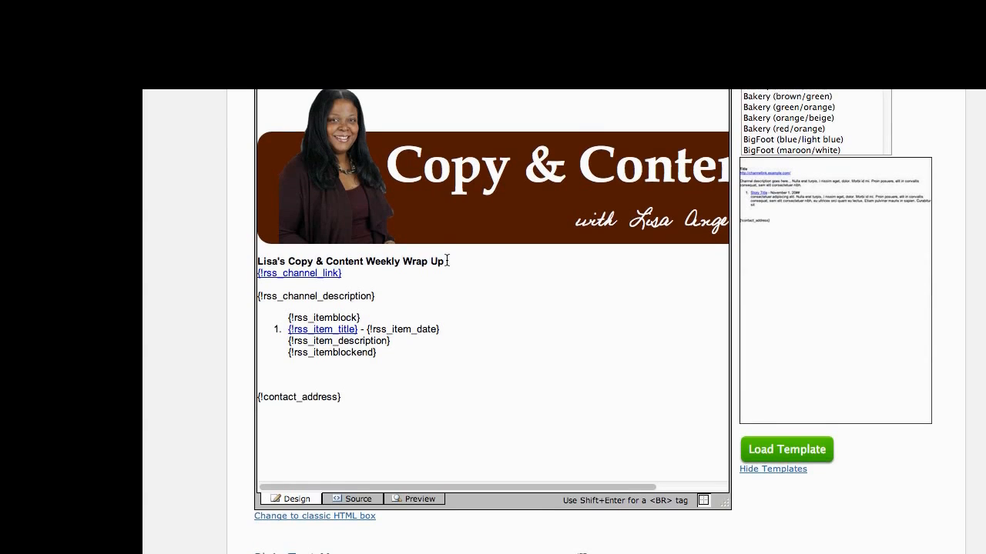
drag(442, 261, 257, 262)
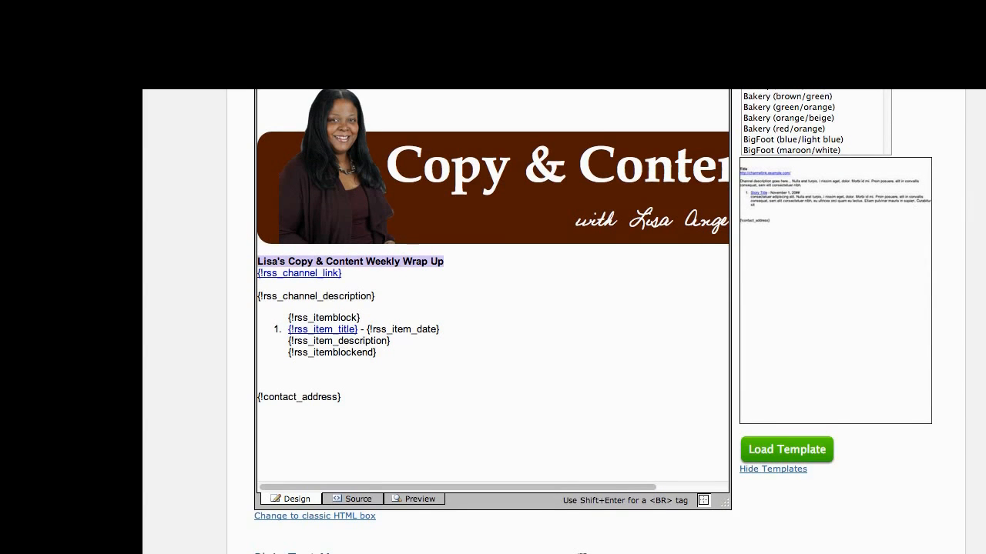
scroll(803, 220, up, 3)
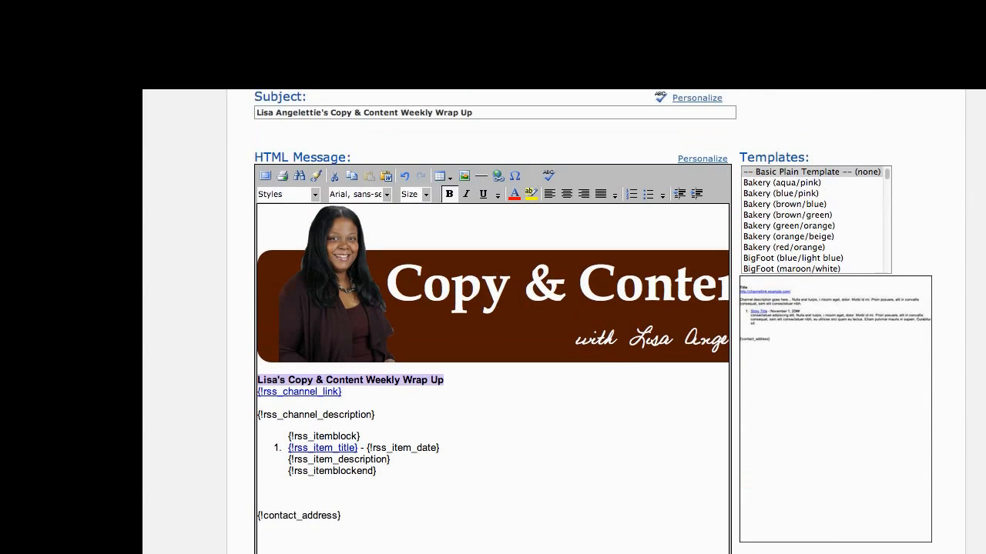
click(313, 194)
click(298, 343)
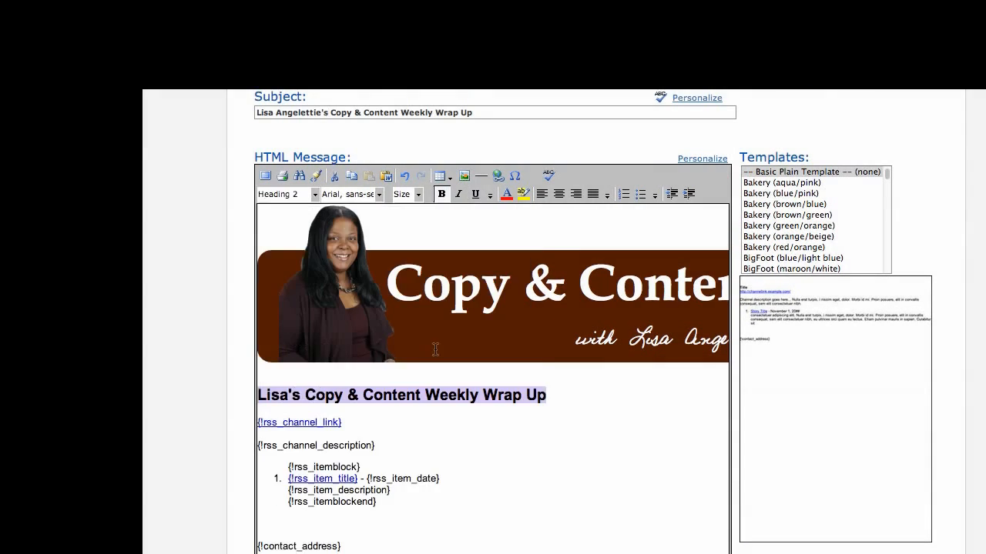
click(538, 438)
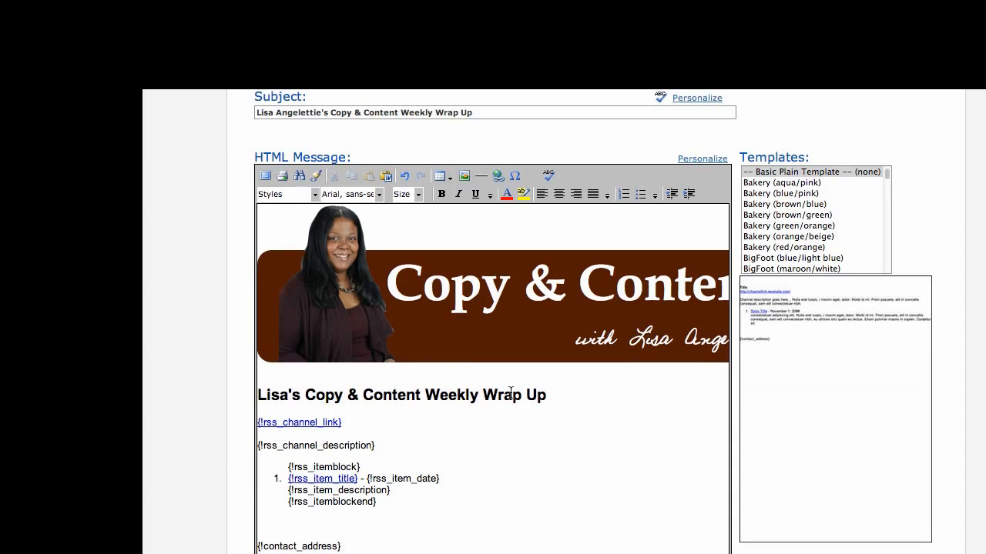
Set the blog broadcast's send time to 10:00 AM Eastern.
scroll(326, 356, down, 4)
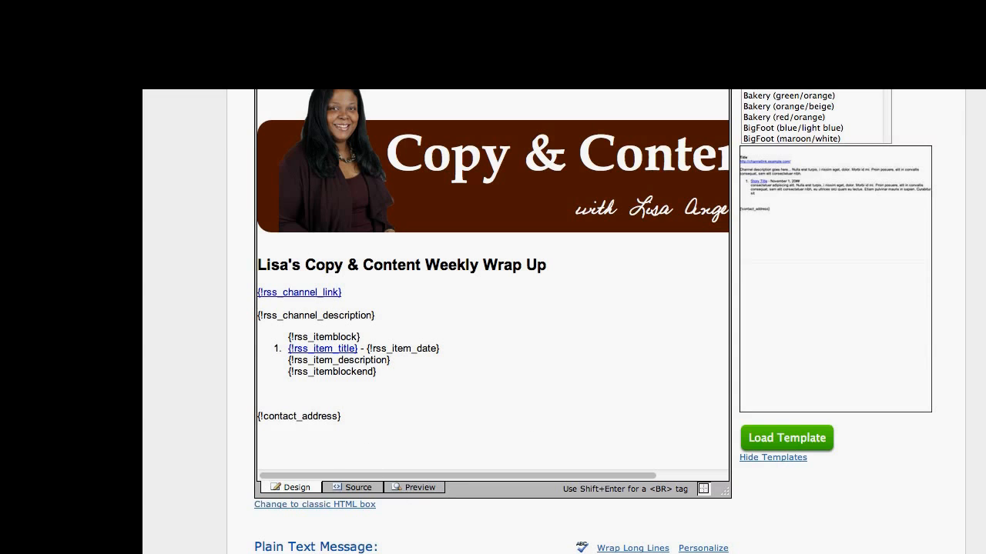
scroll(493, 323, down, 5)
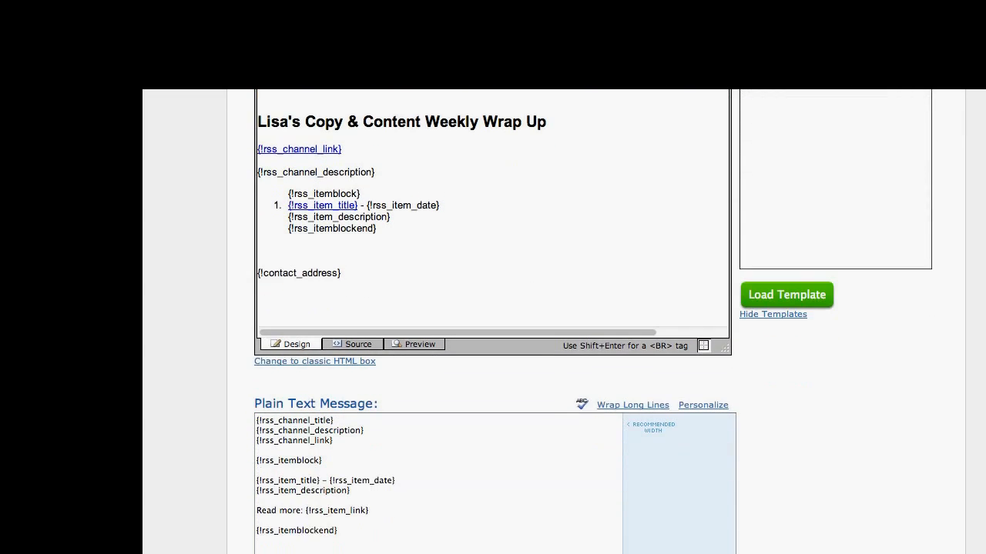
scroll(493, 324, down, 8)
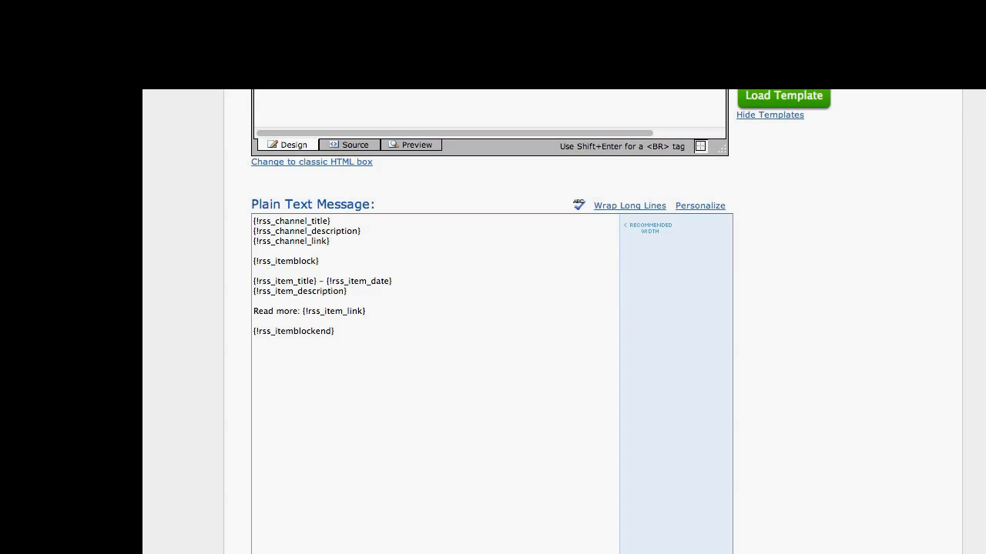
scroll(493, 308, down, 3)
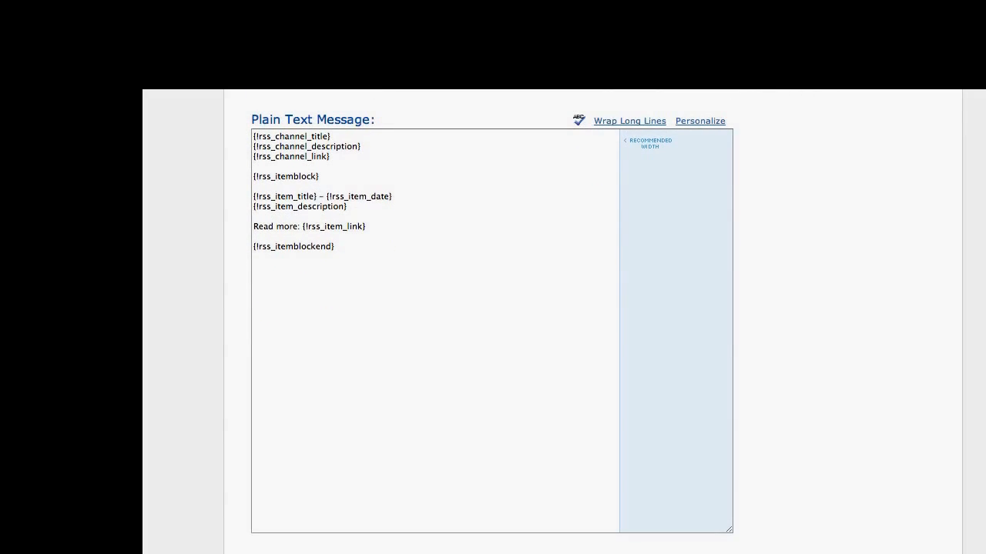
scroll(493, 308, down, 10)
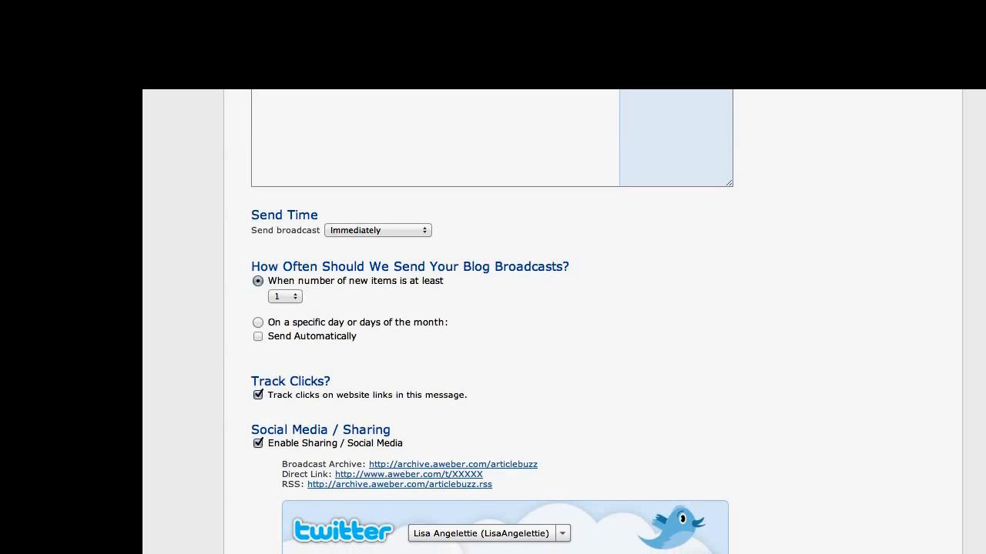
mouse_move(417, 230)
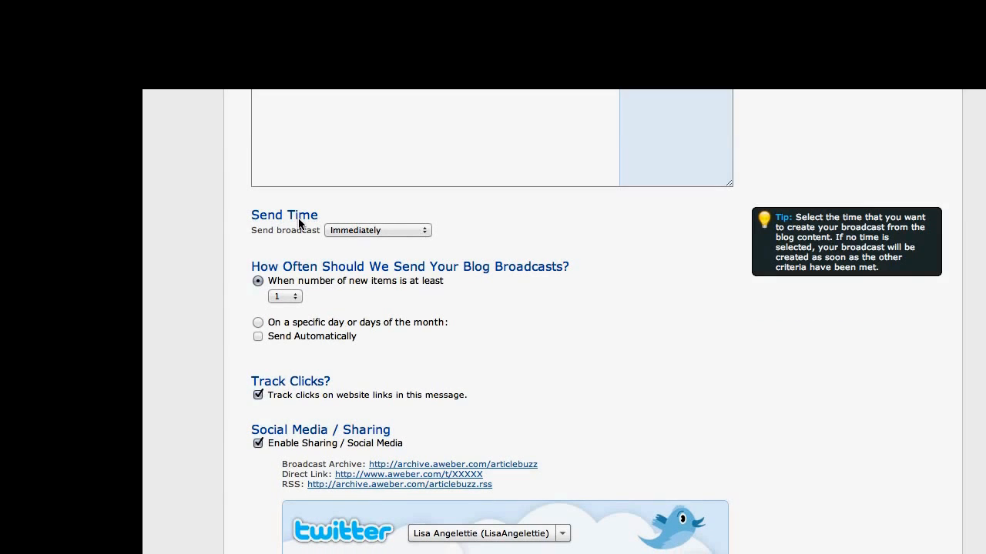
click(424, 233)
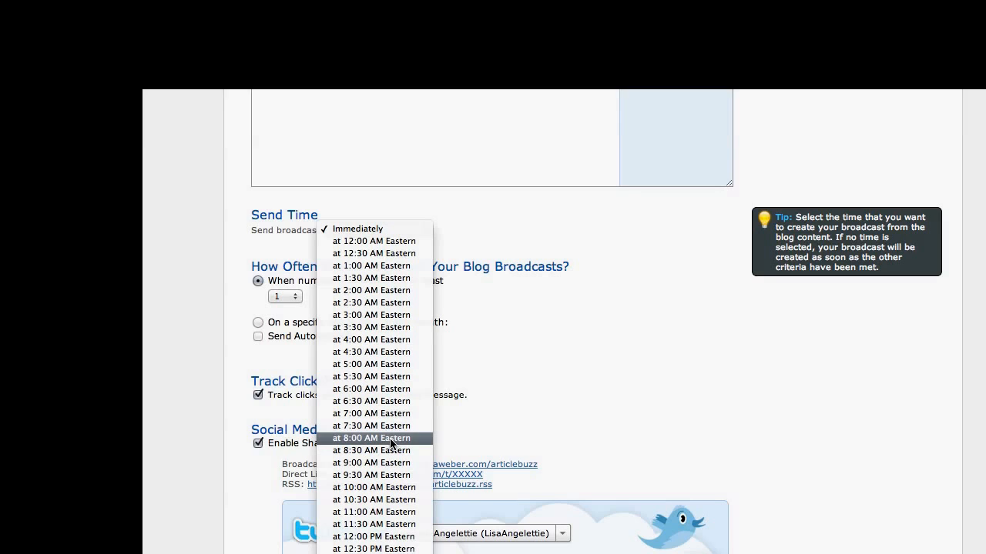
click(371, 488)
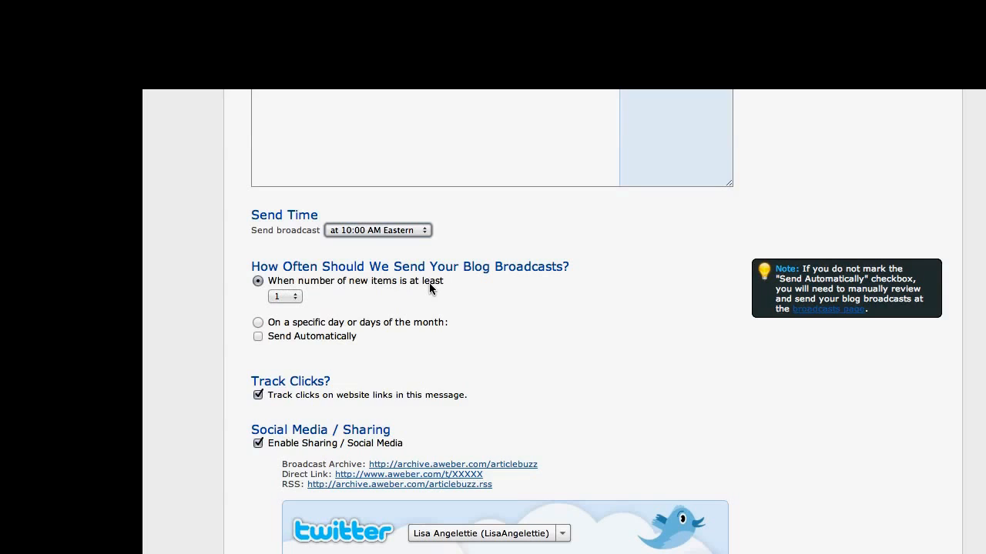
Try a minimum of 3 new items for sending the blog broadcast, and set it back to 1.
click(295, 298)
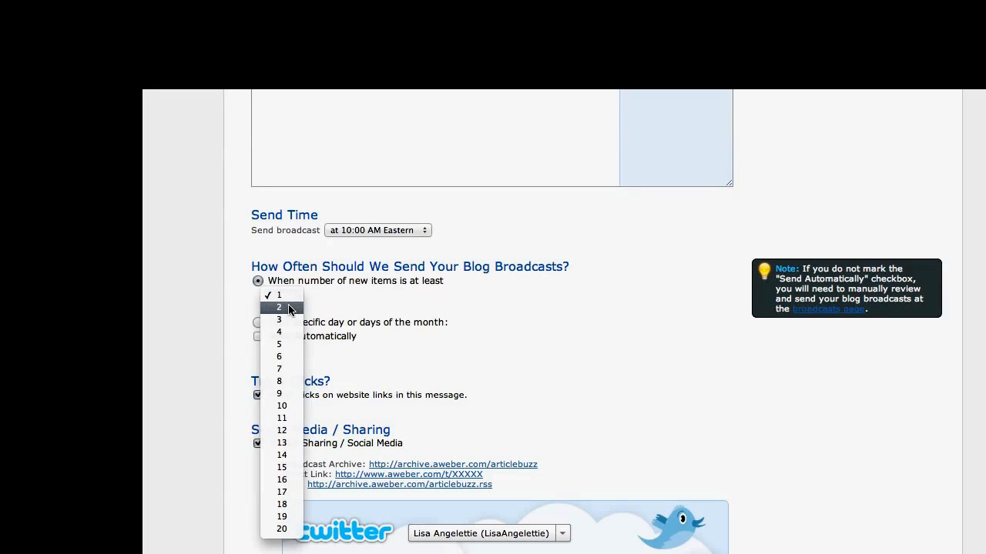
click(285, 319)
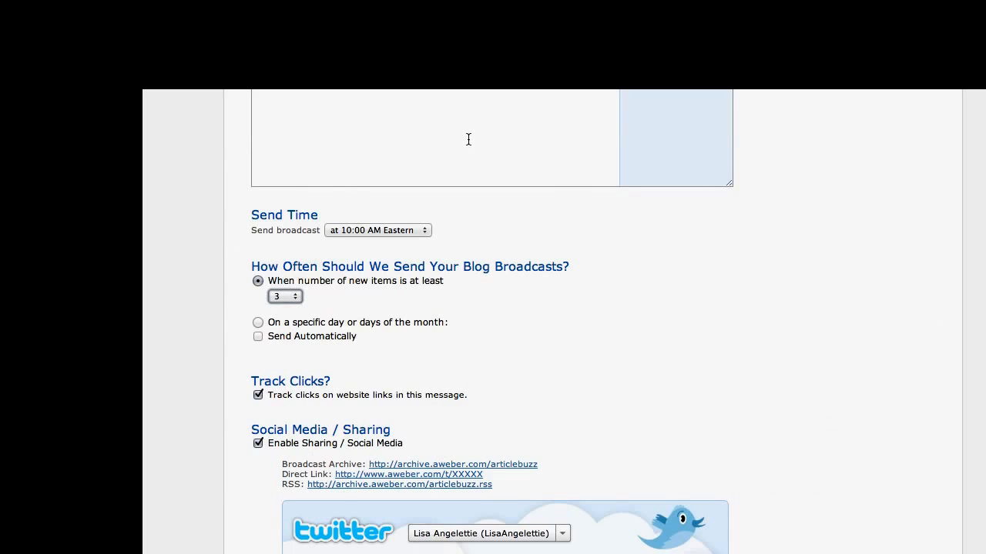
mouse_move(375, 297)
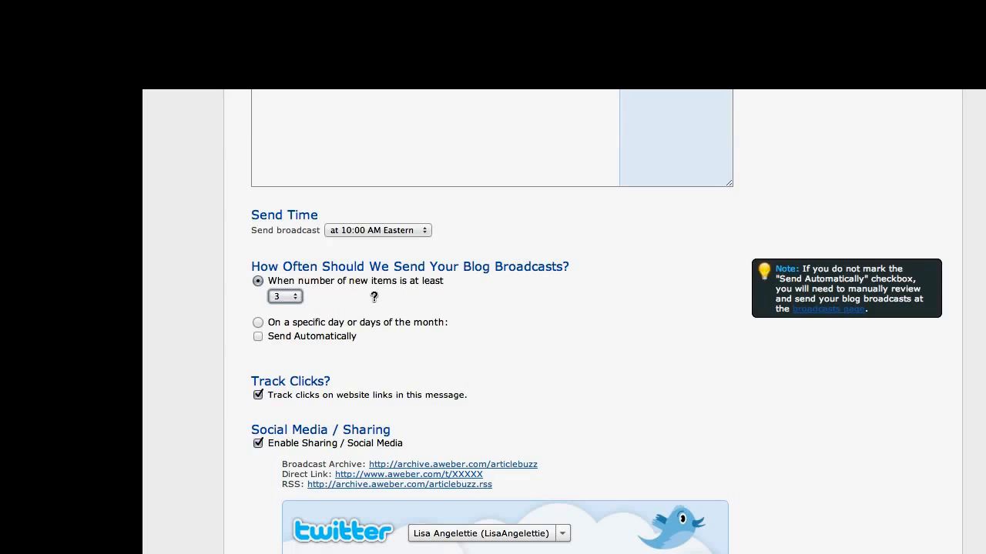
click(295, 297)
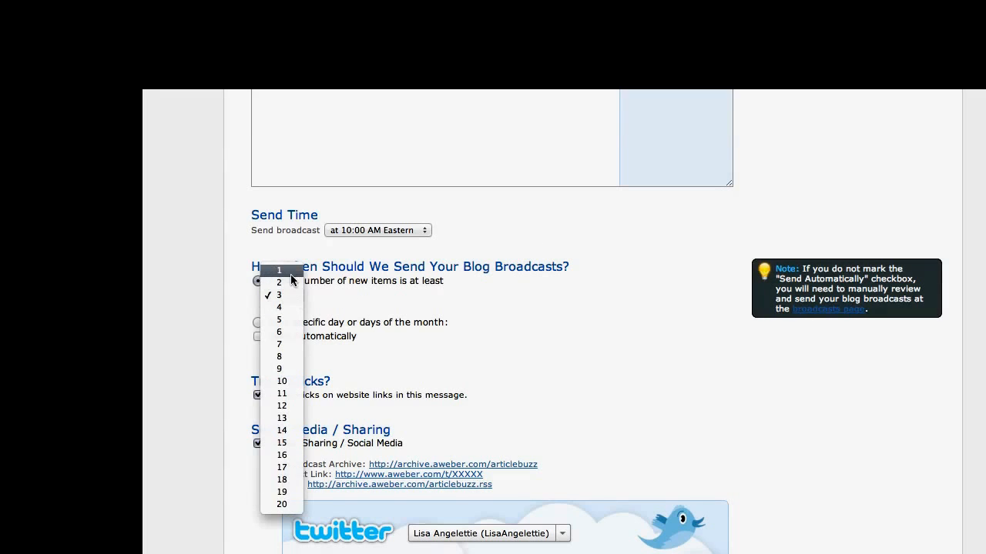
click(292, 271)
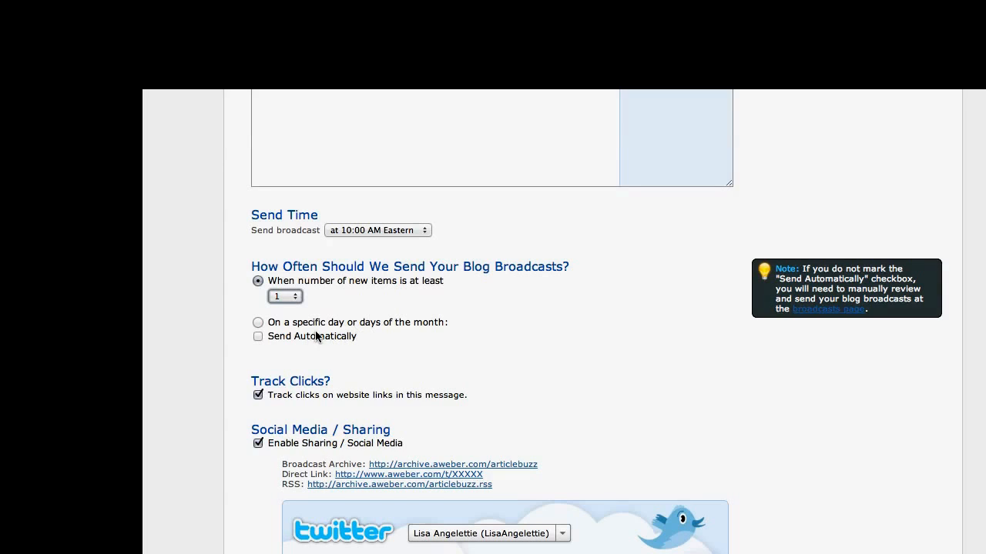
Schedule the blog broadcast by specific day instead of item count, and set it to every Thursday.
click(258, 323)
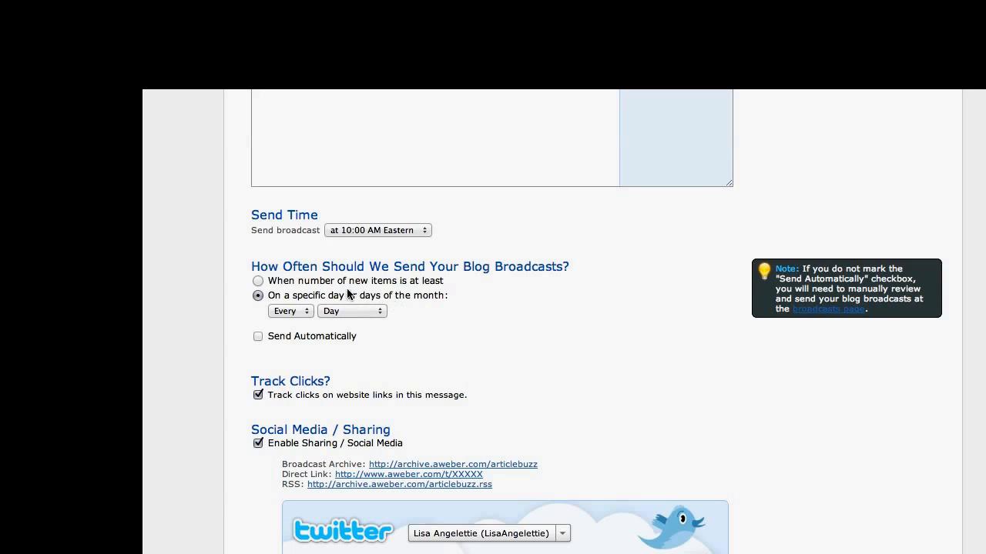
click(307, 310)
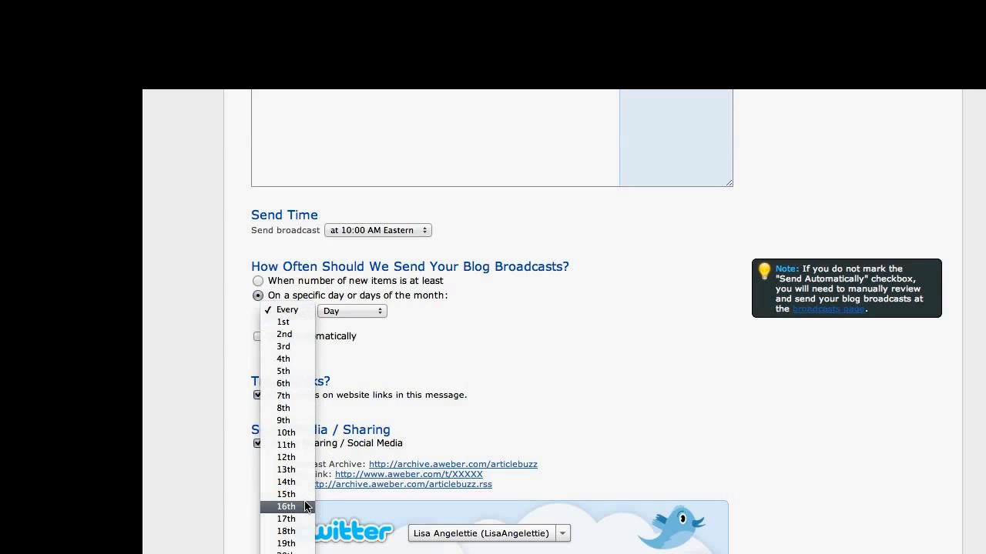
click(296, 311)
click(376, 311)
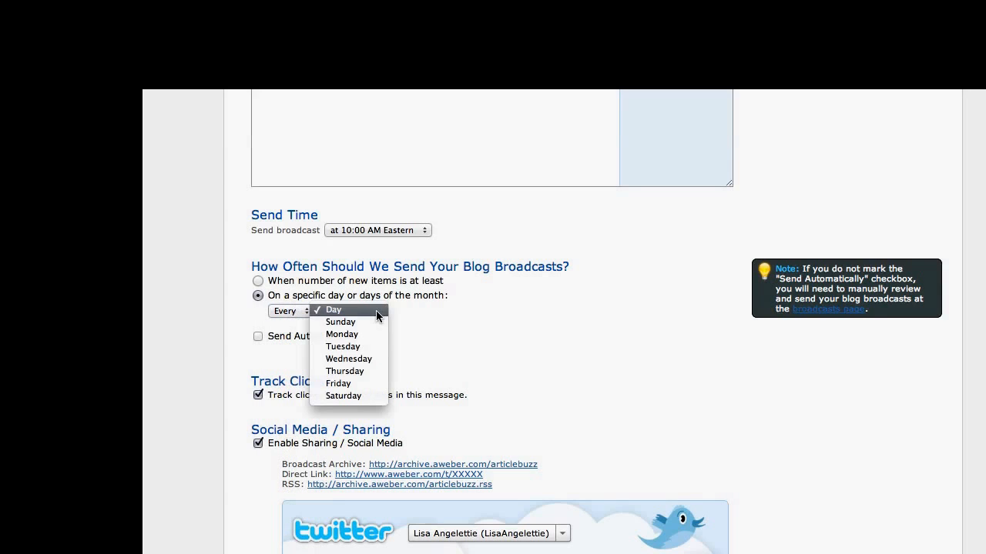
click(363, 374)
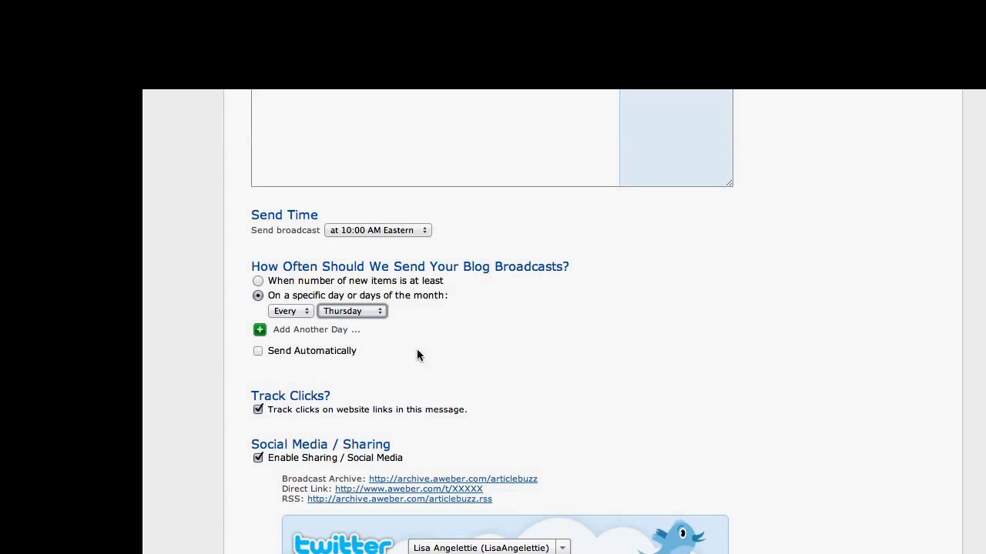
mouse_move(337, 352)
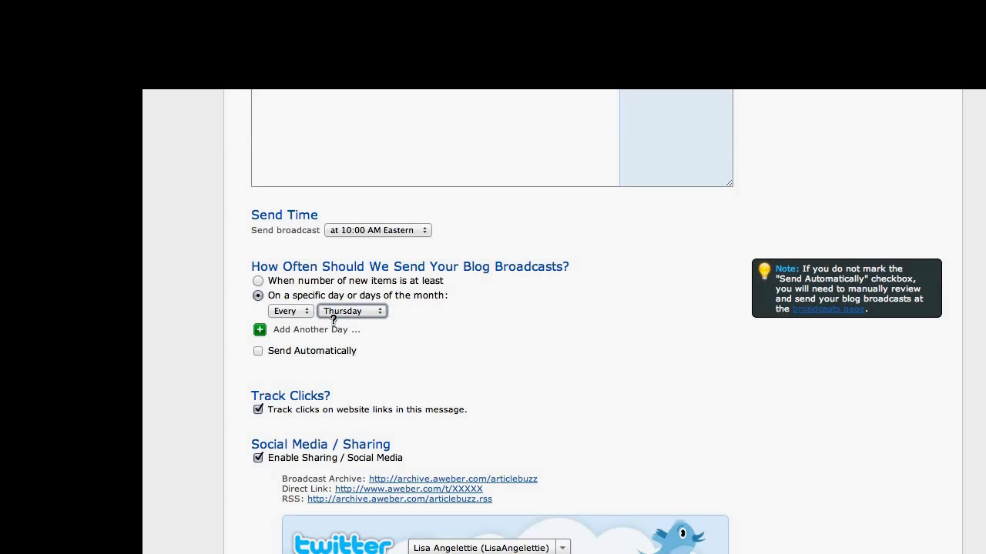
Enable automatic sending for the blog broadcast and save the broadcast.
click(258, 351)
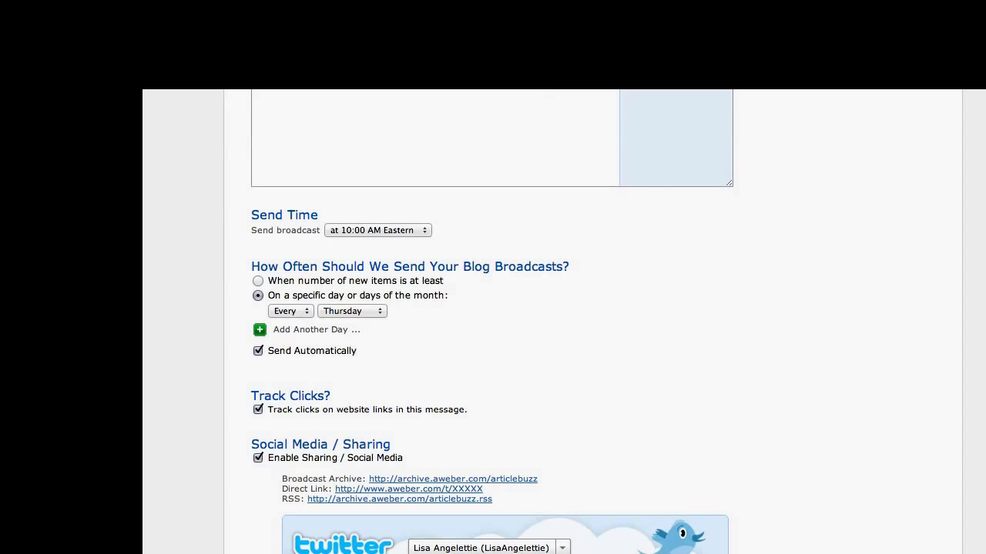
scroll(953, 457, down, 5)
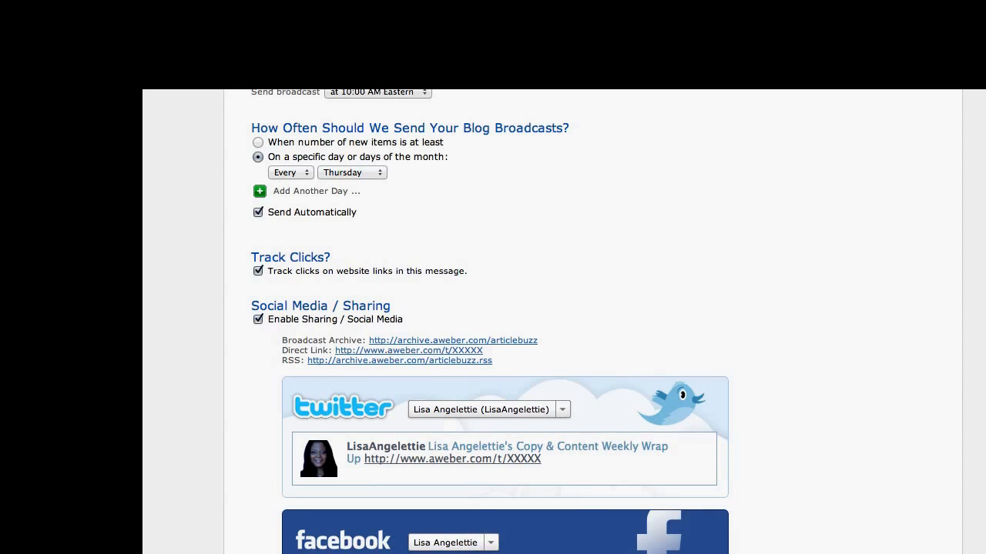
scroll(493, 324, down, 5)
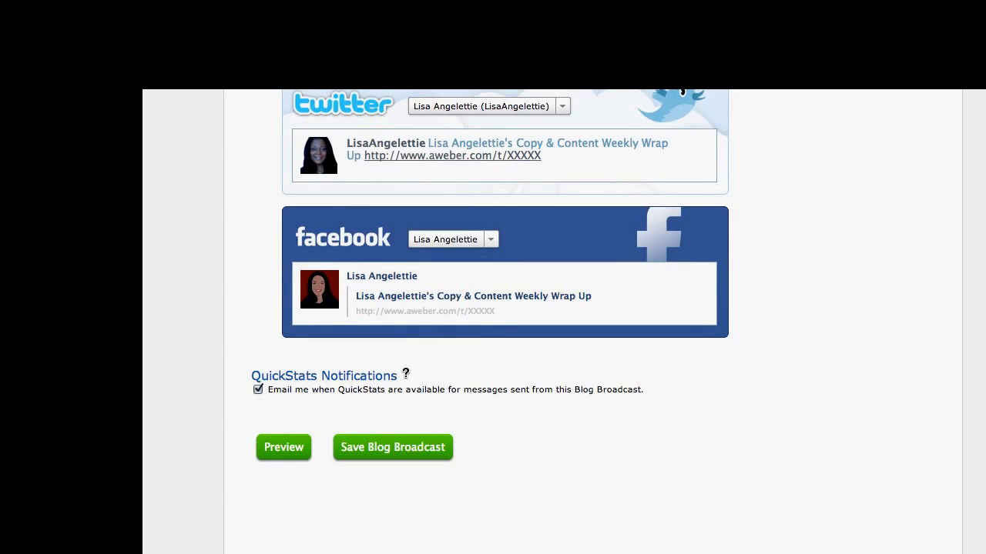
click(258, 388)
scroll(505, 308, down, 3)
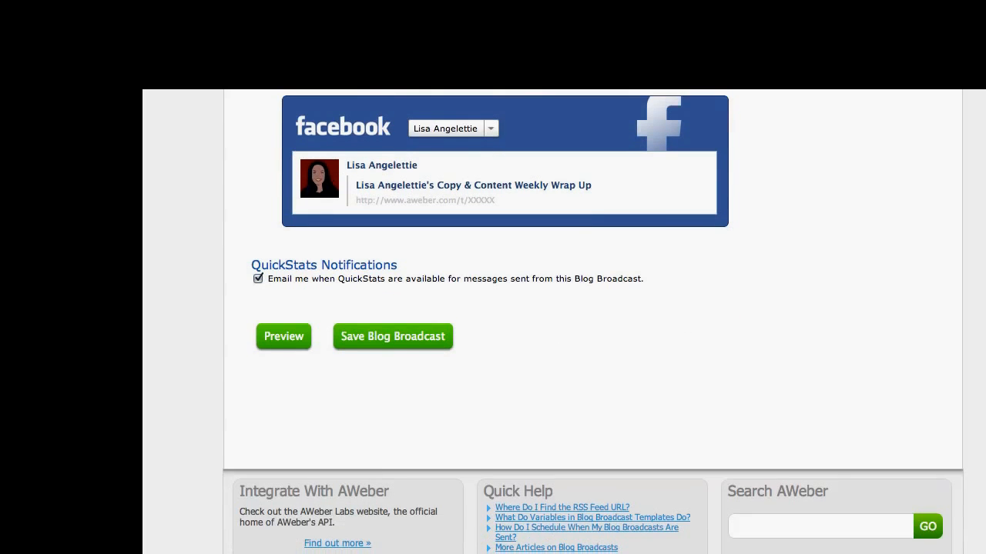
click(381, 336)
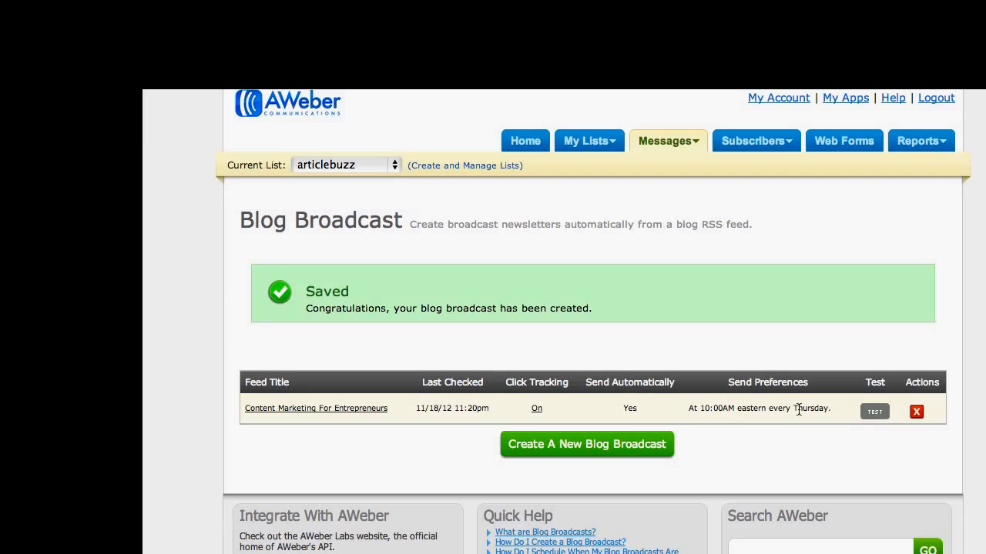
Open the test message form for the Content Marketing For Entrepreneurs broadcast, clear its email address, and close the form without sending.
click(876, 414)
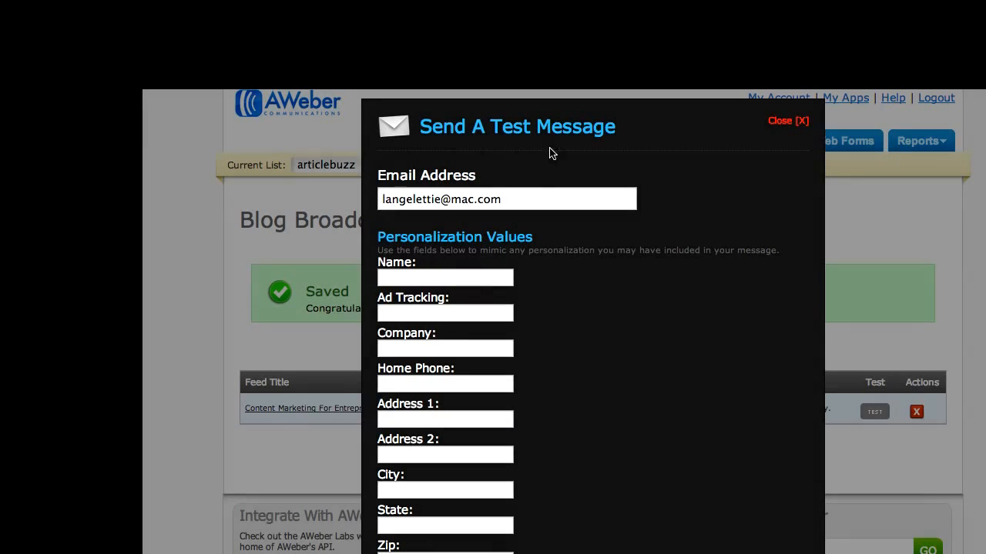
drag(519, 198, 357, 194)
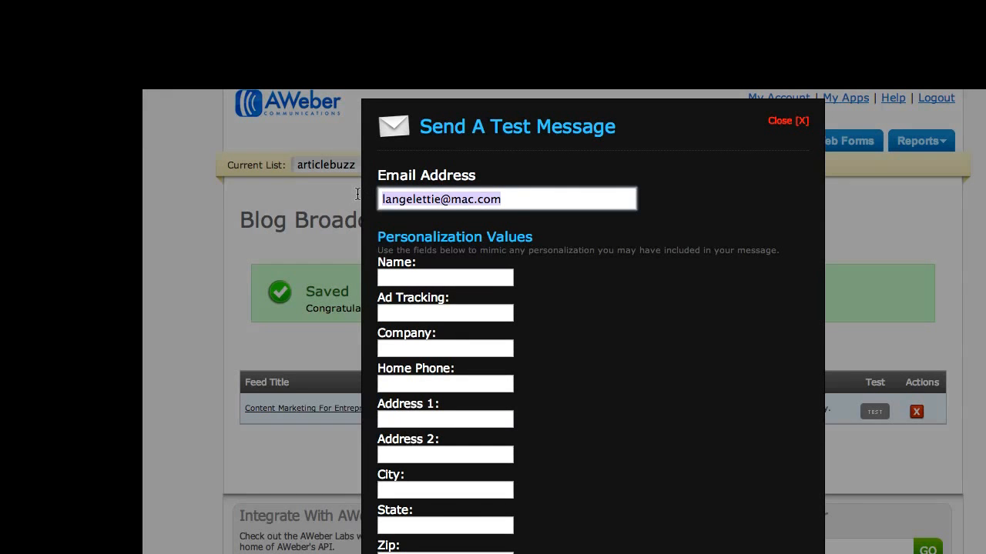
key(BackSpace)
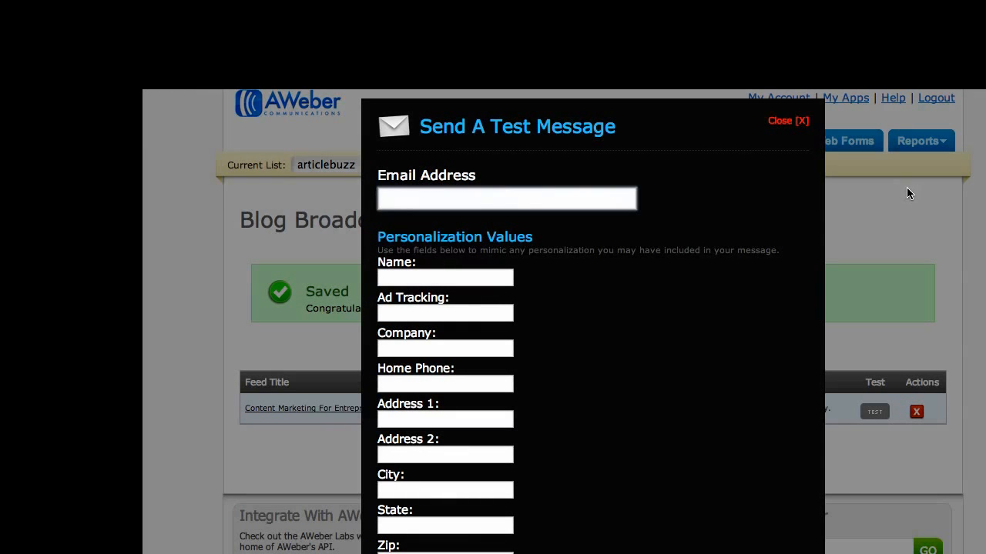
click(787, 123)
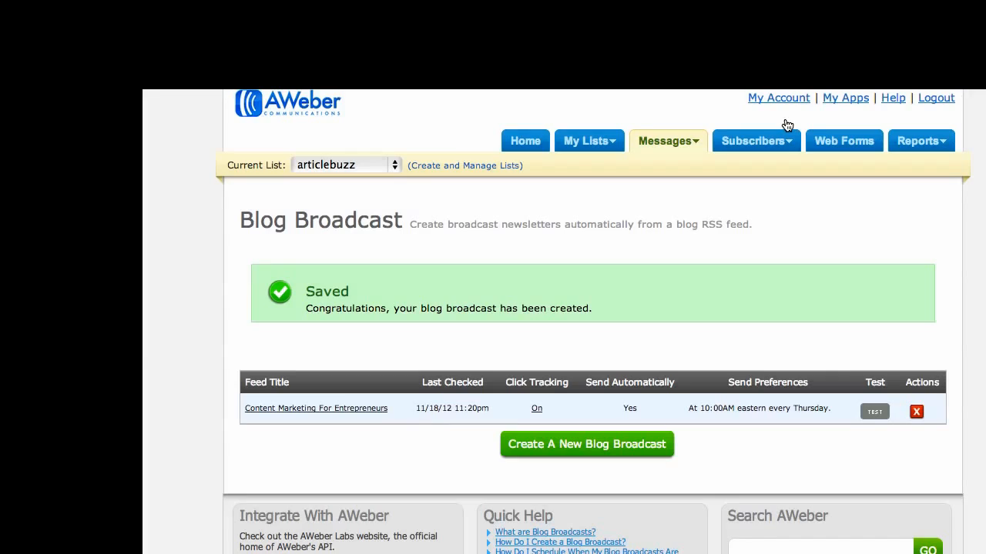